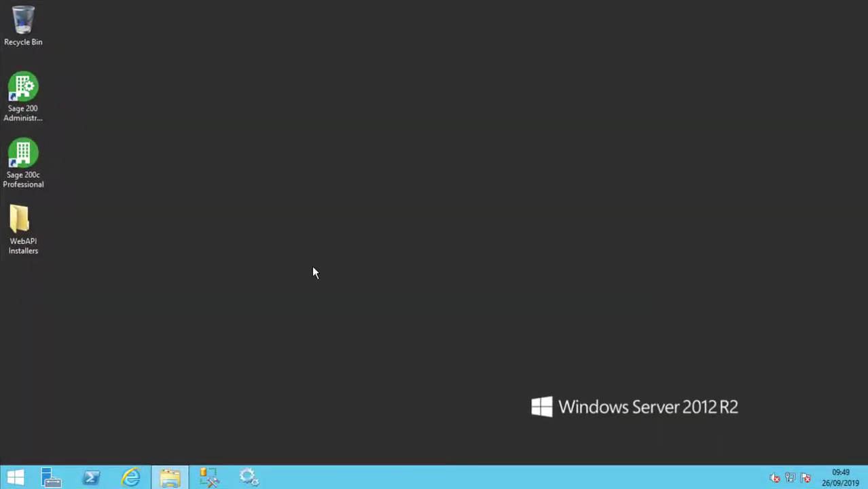
Open Computer Management's local Users folder and start a new user account
right_click(17, 480)
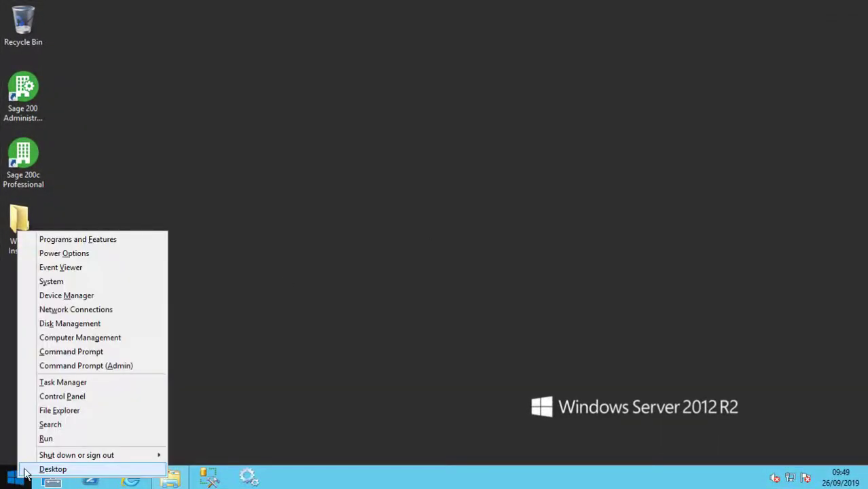
click(89, 342)
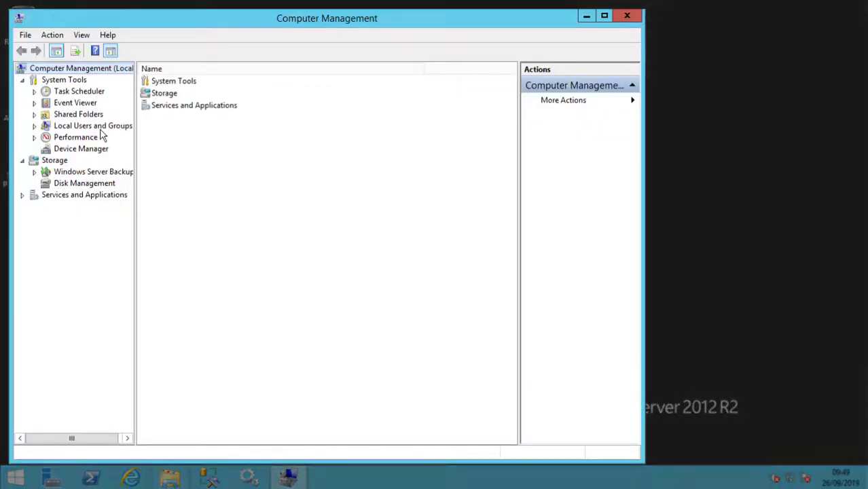
click(88, 127)
click(155, 84)
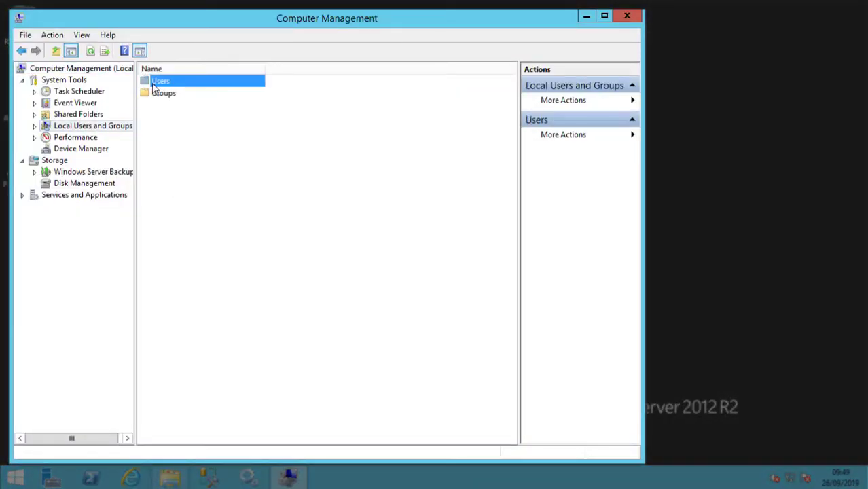
double_click(155, 85)
right_click(161, 167)
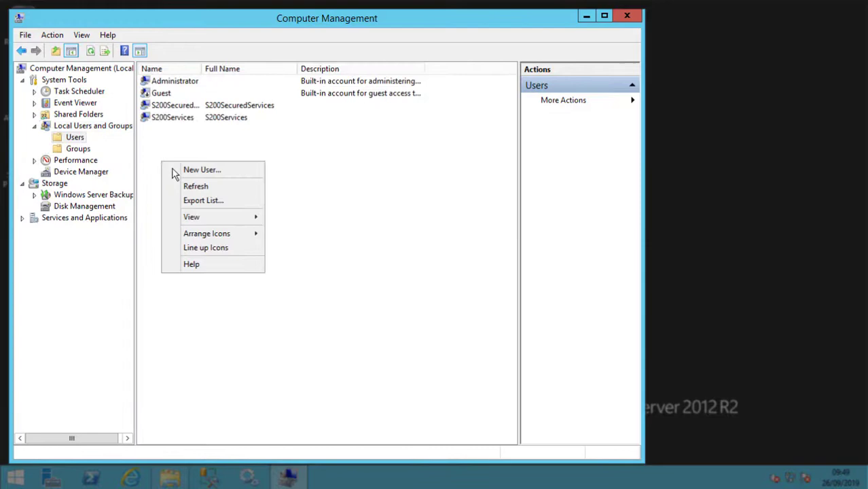
click(176, 170)
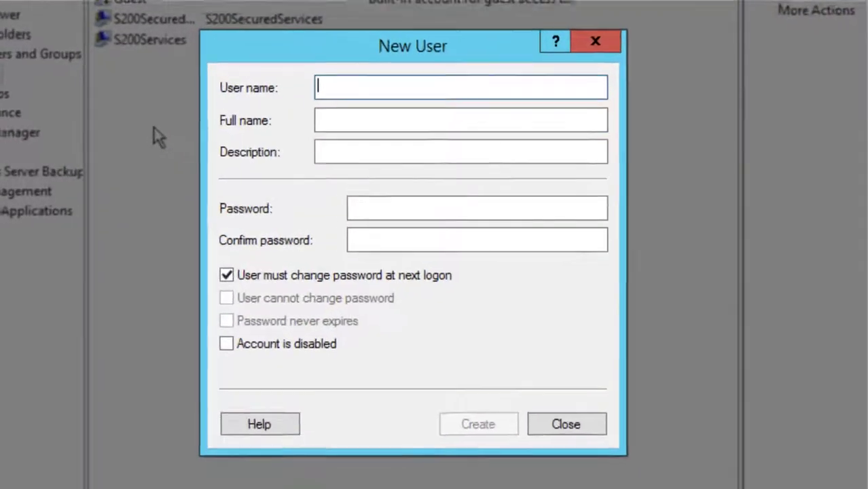
Create user SiconWebAPI with a password that never expires and no change at next logon
text(S)
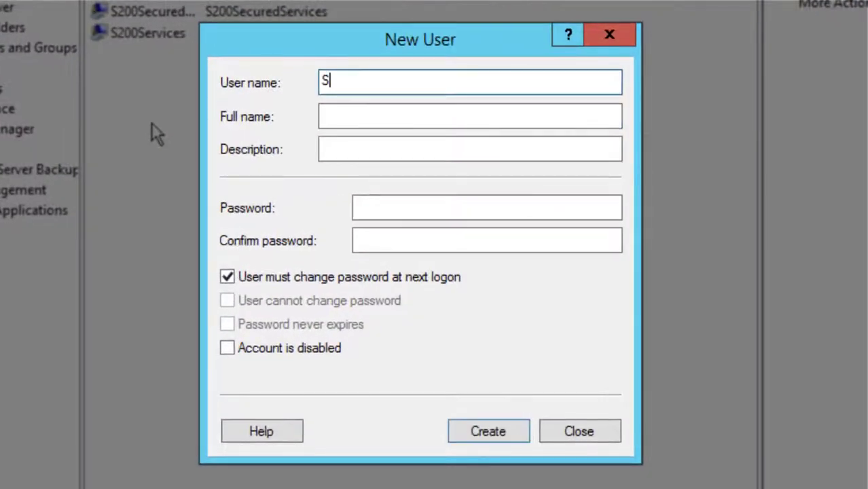
text(iconWeb)
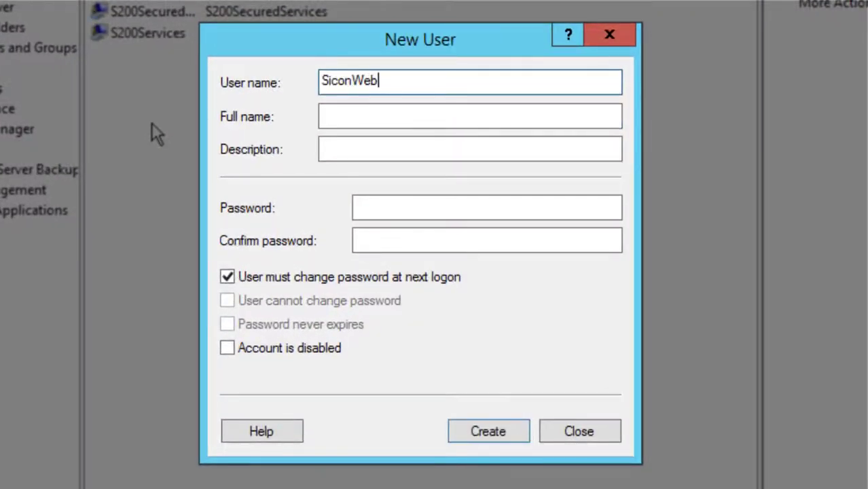
text(API)
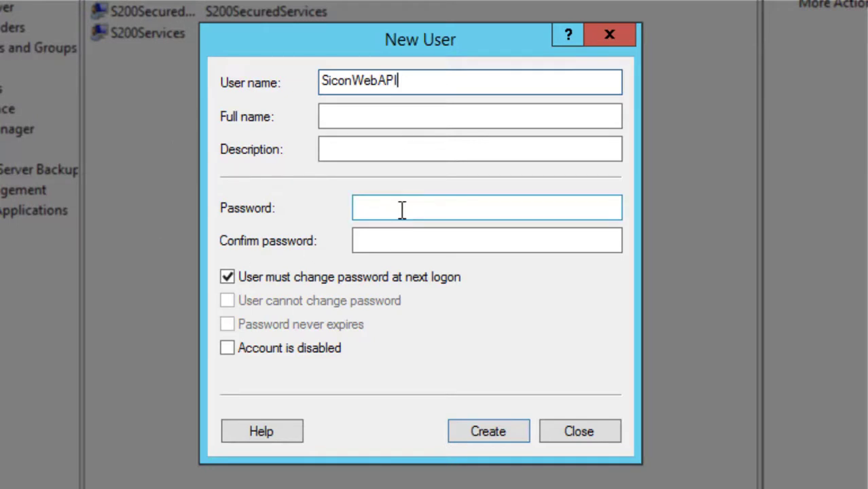
click(401, 209)
text(••••••••••)
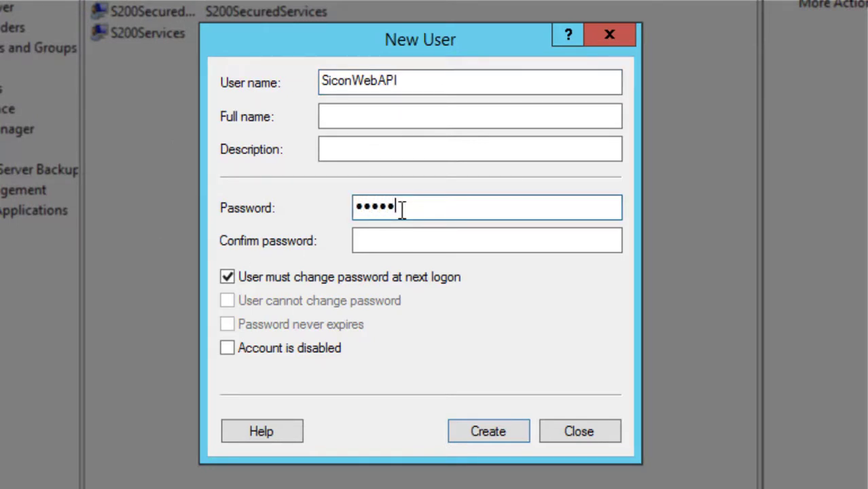
key(Tab)
text(•••)
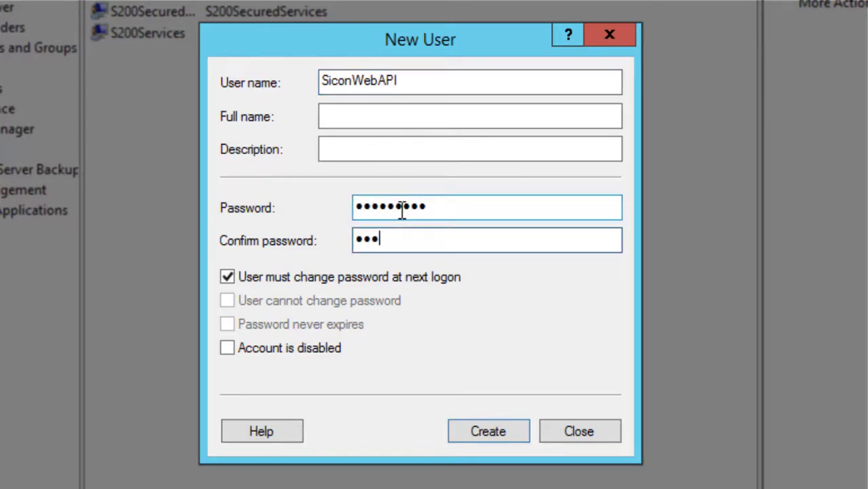
text(•••••)
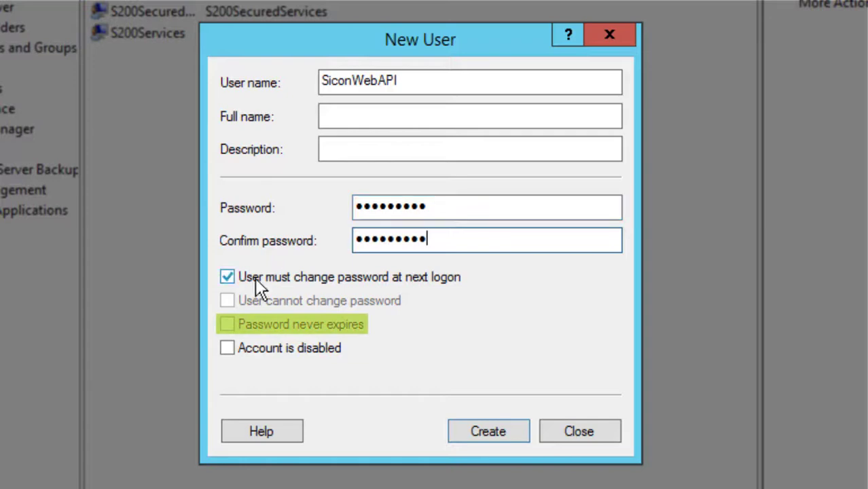
click(253, 278)
click(239, 325)
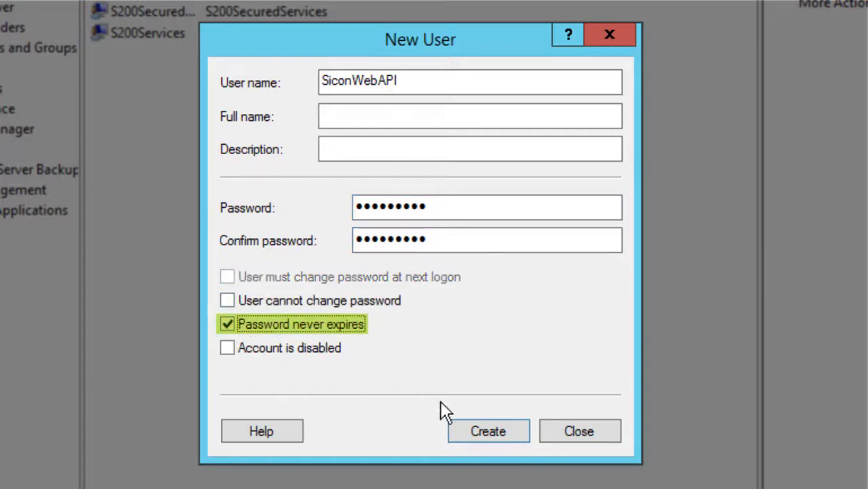
click(469, 423)
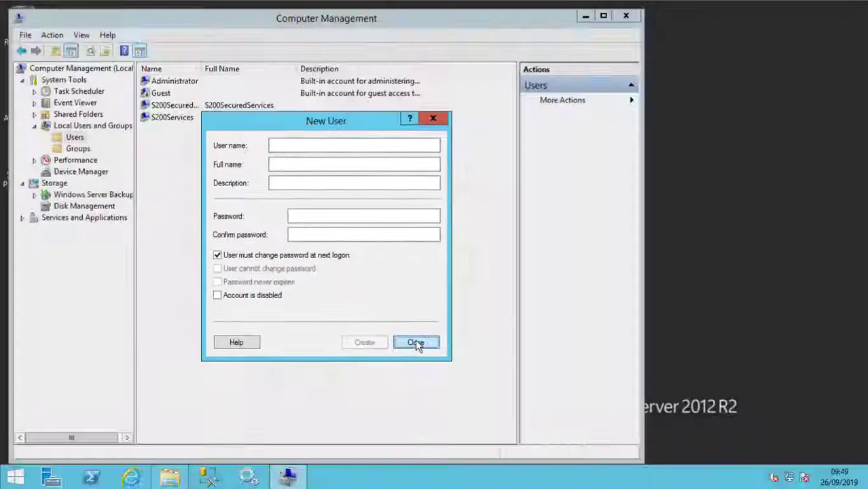
Add the SiconWebAPI account to the Sage 200 Users group
click(487, 380)
double_click(137, 99)
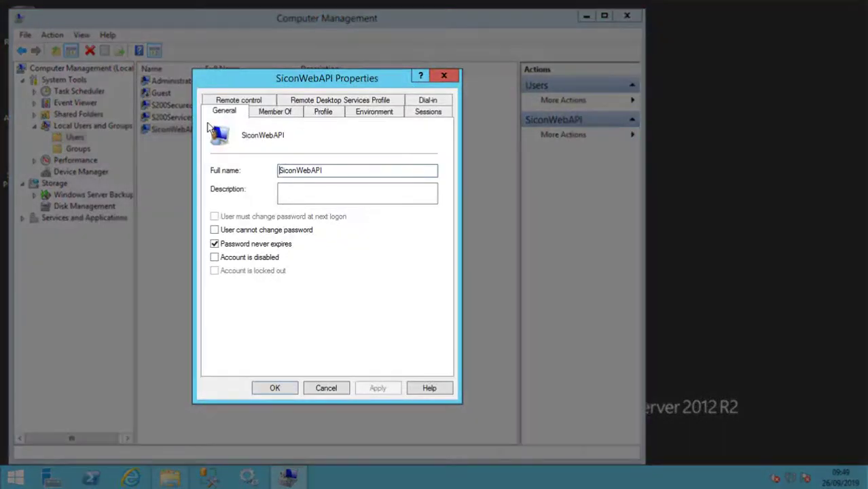
click(272, 112)
click(249, 333)
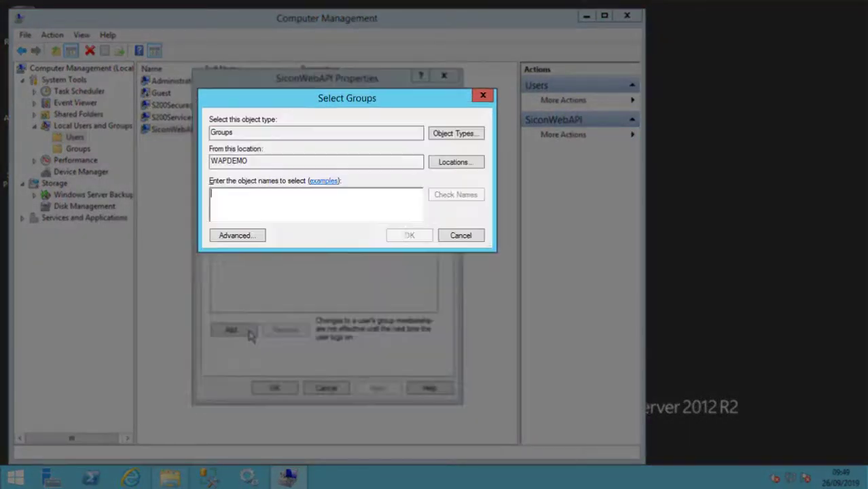
text(sage 200)
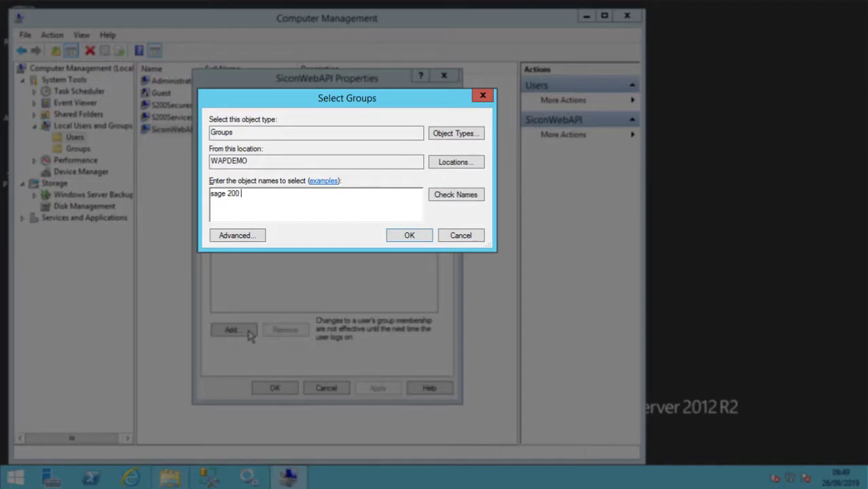
text( users)
key(Return)
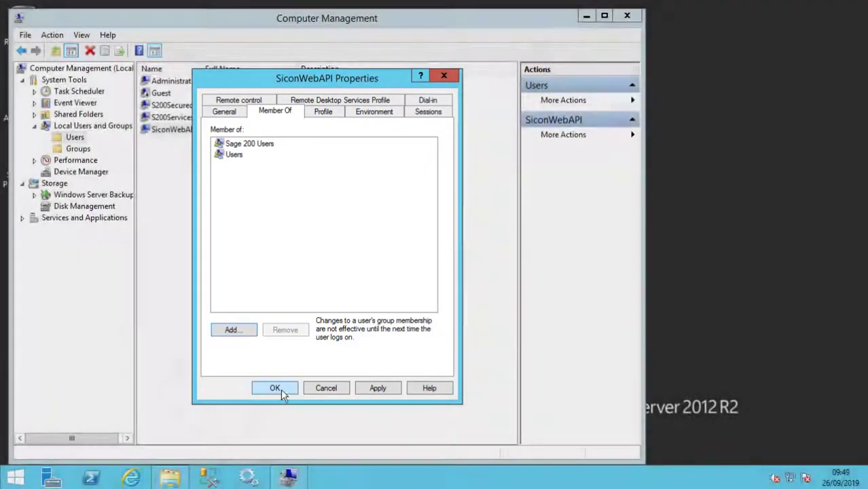
click(274, 387)
Add SiconWebAPI to the Administrators group, close Computer Management and launch Sage 200 System Administration
click(84, 150)
right_click(175, 92)
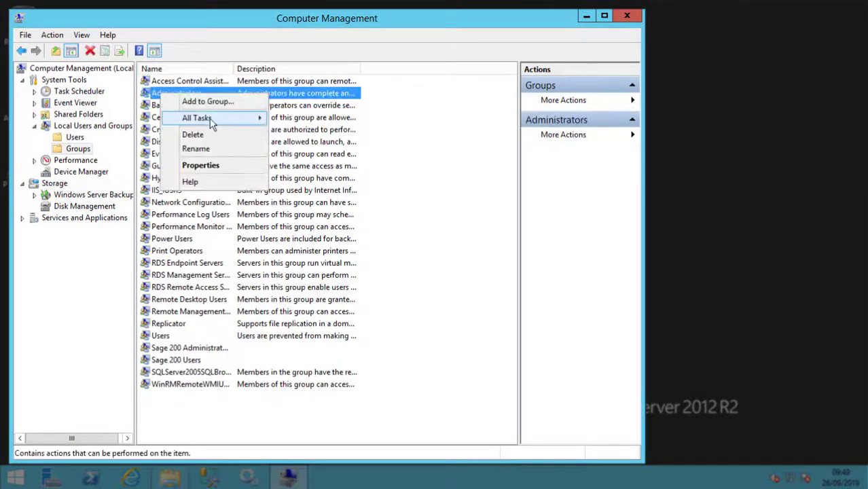
click(204, 165)
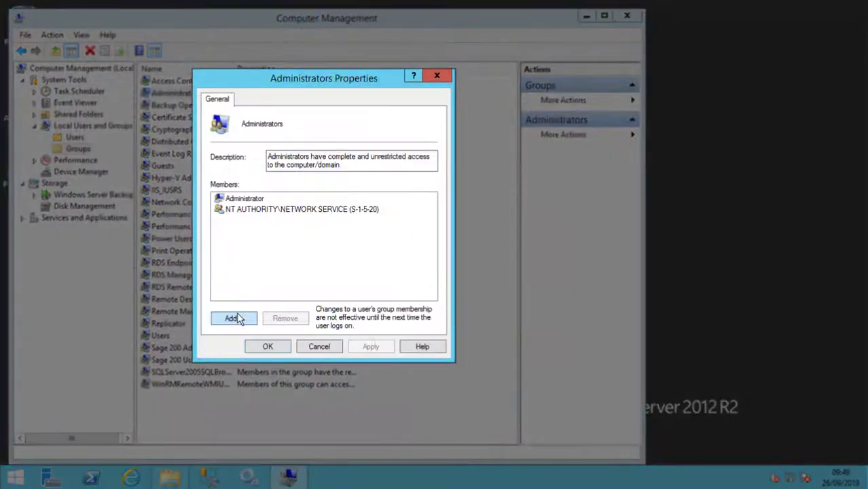
click(232, 317)
text(siconwebapi)
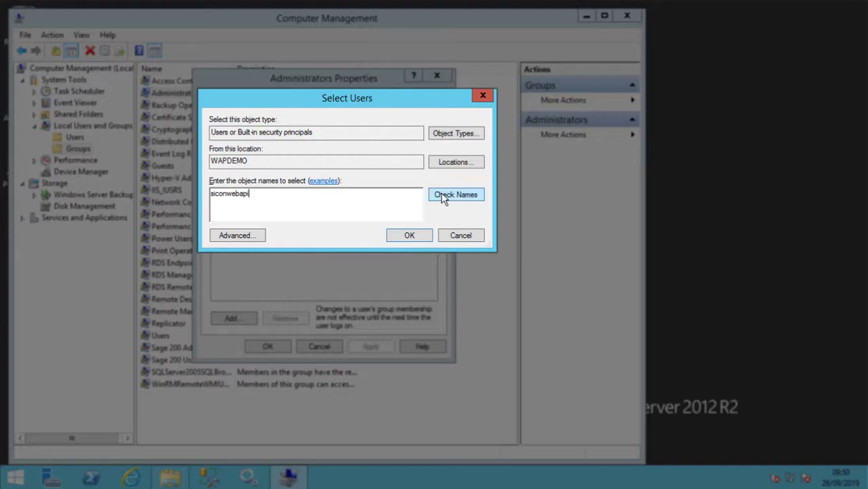
click(442, 197)
click(409, 235)
click(370, 346)
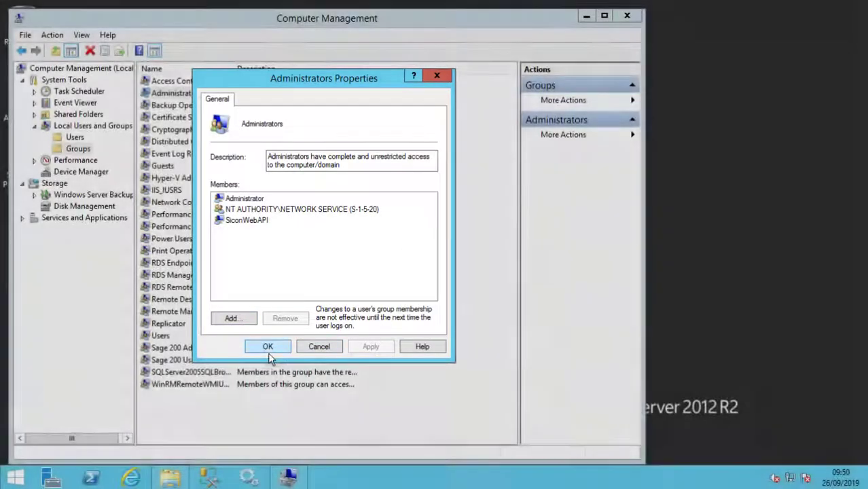
click(268, 349)
key(alt+F4)
double_click(23, 91)
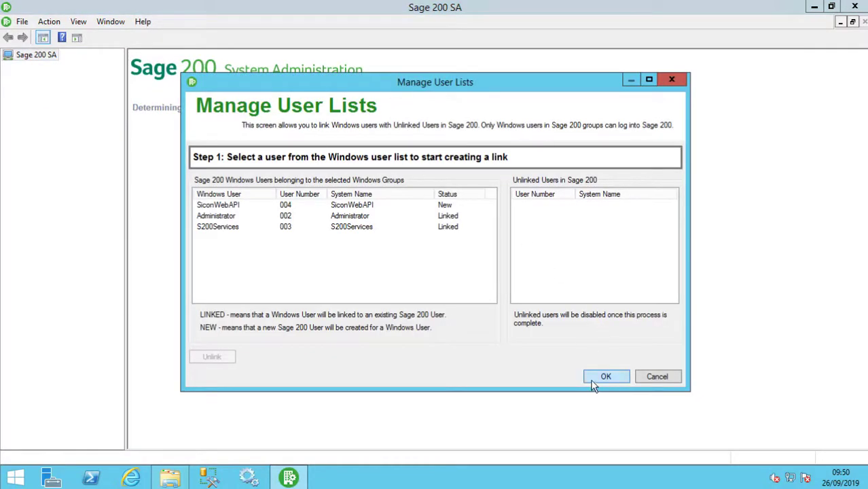
Accept the updated Windows user list, adding SiconWebAPI as a new Sage 200 user
click(592, 382)
click(495, 319)
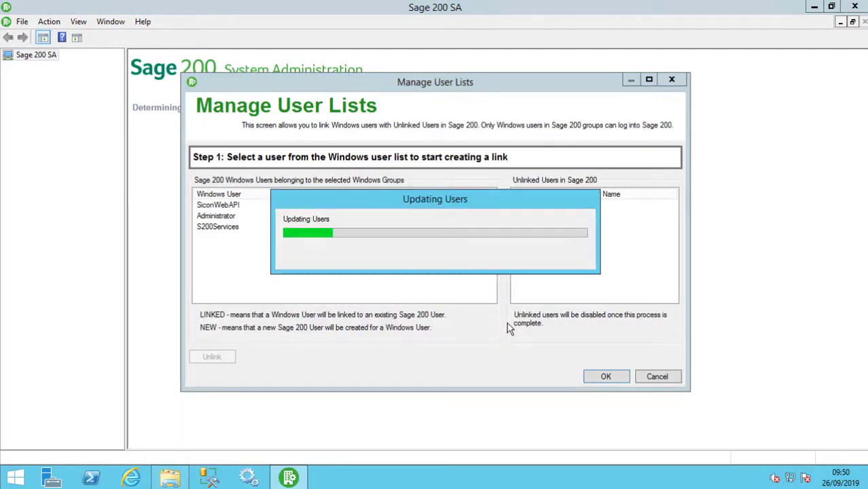
key(Return)
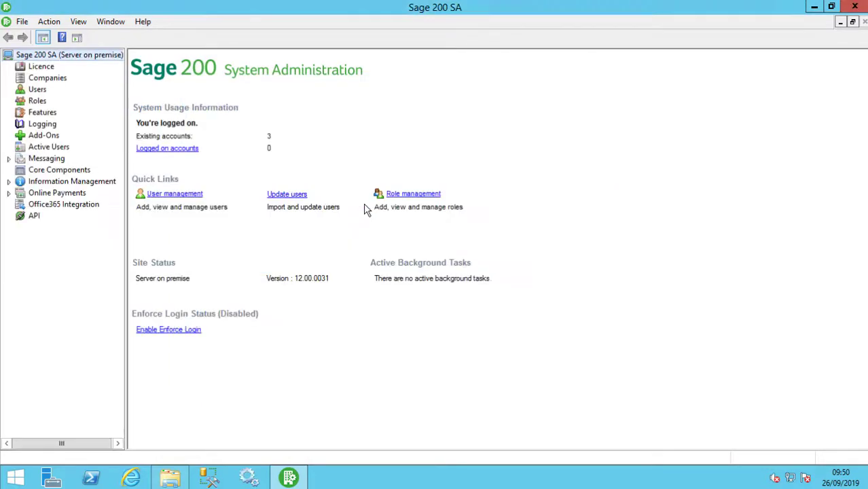
Create a SiconWebAPI role limited to Remote Users Access Only
click(38, 101)
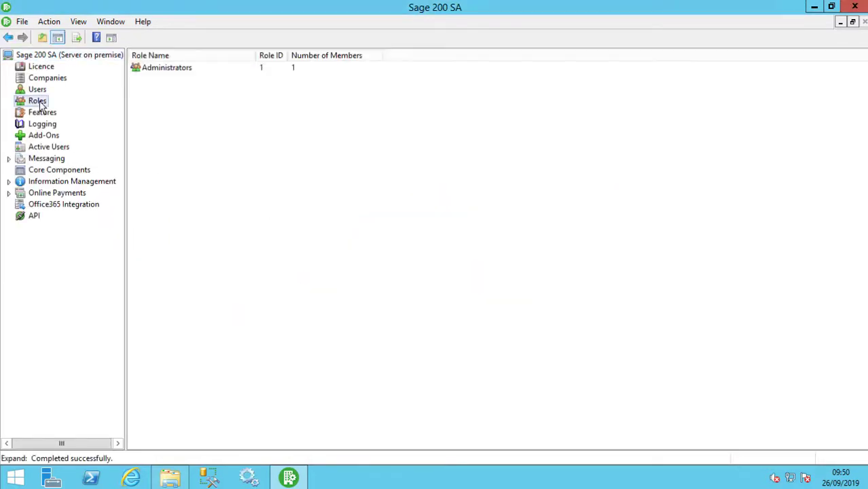
right_click(187, 161)
click(224, 168)
text(Sic)
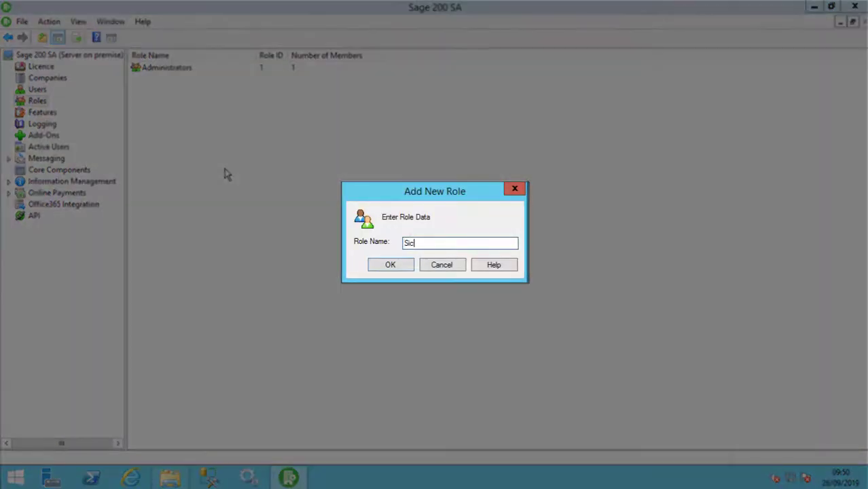
text(onWebAPI)
key(Return)
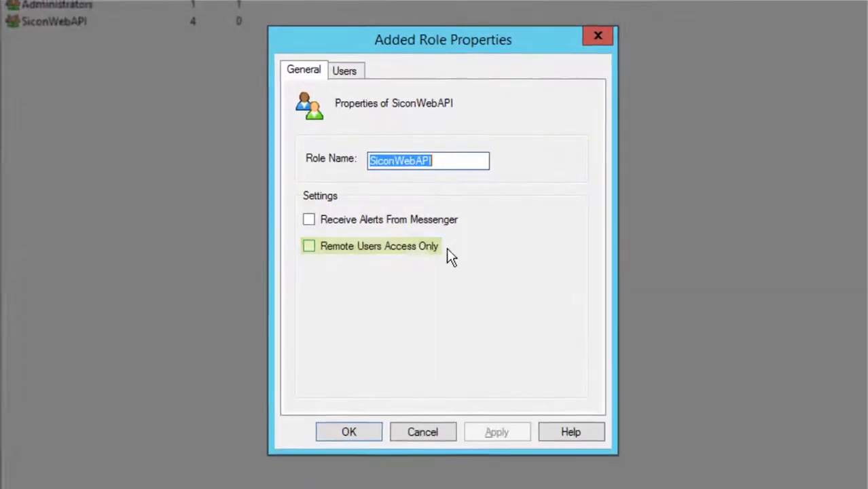
click(417, 250)
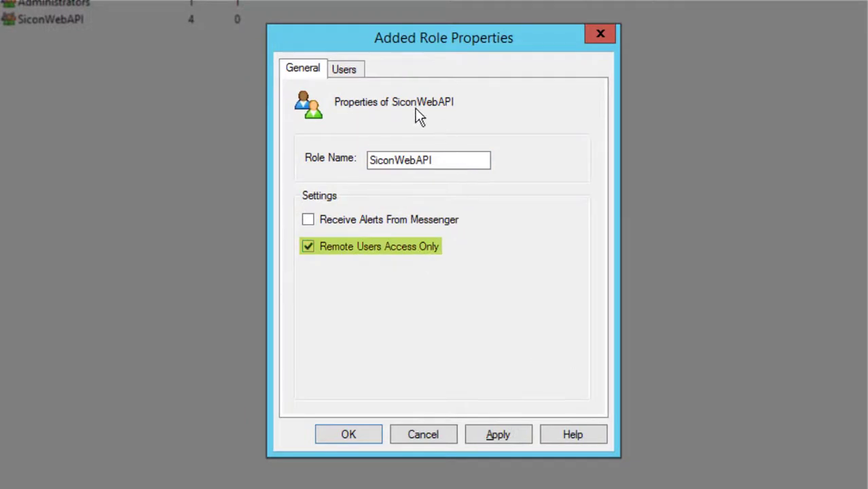
Move the SiconWebAPI user into the role's Selected Users and confirm
click(349, 68)
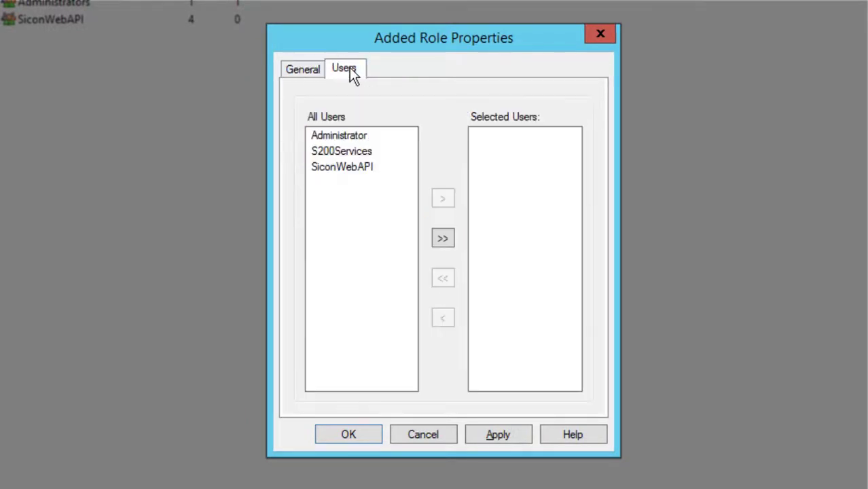
click(360, 167)
click(442, 199)
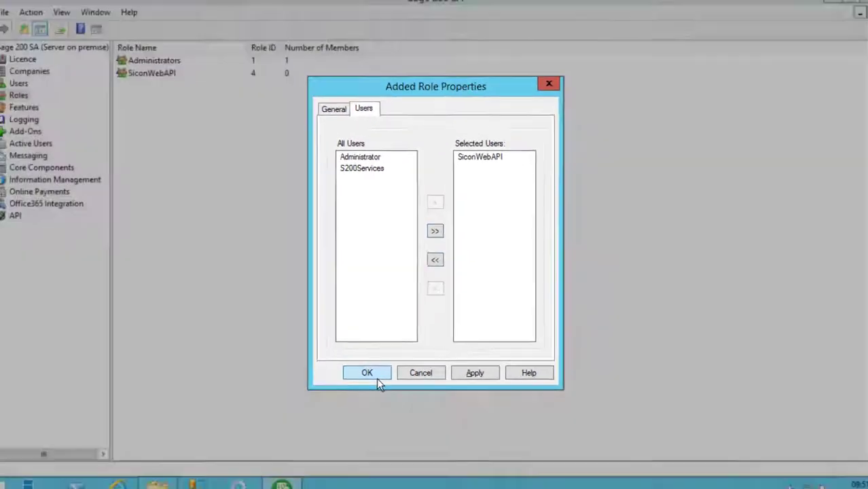
click(377, 378)
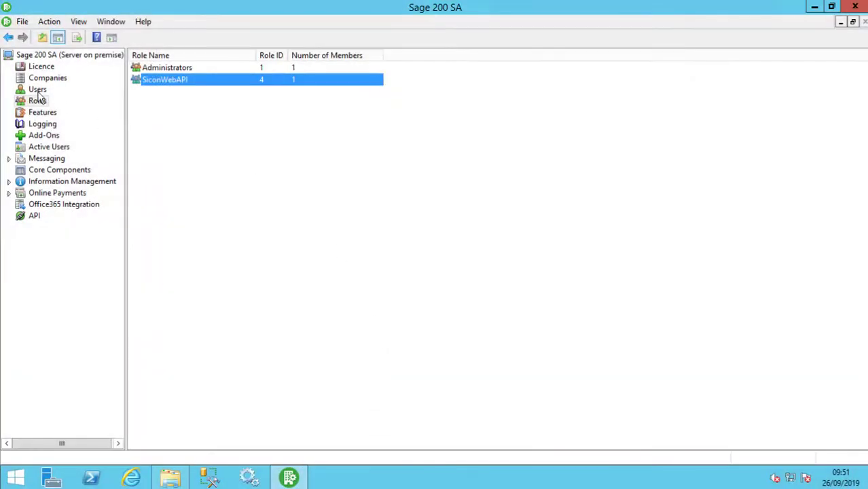
Set the SiconWebAPI user to Access All Companies and Is Web User
click(38, 90)
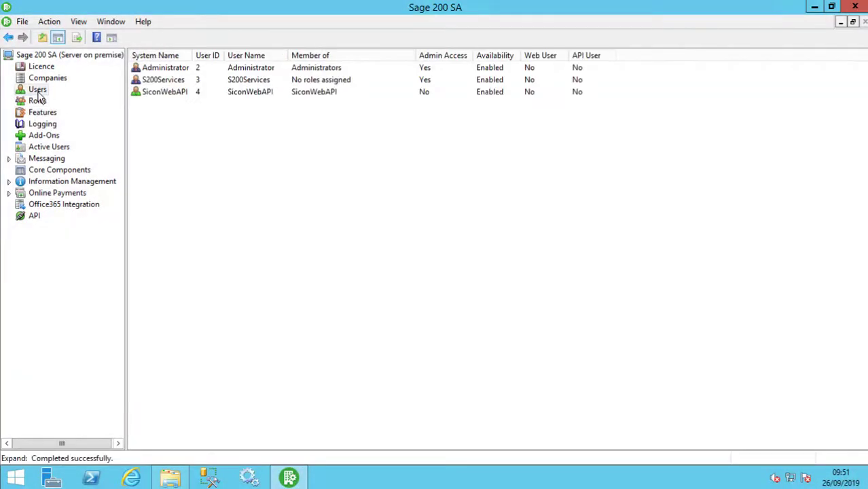
right_click(173, 95)
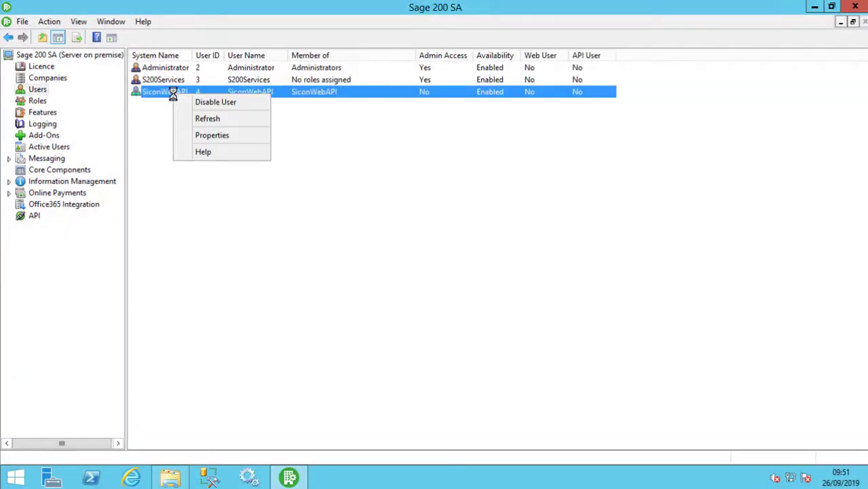
click(220, 133)
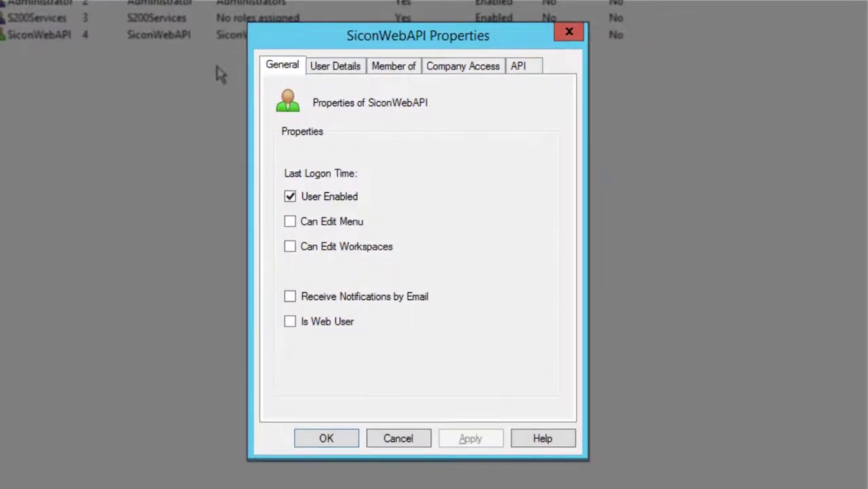
click(464, 69)
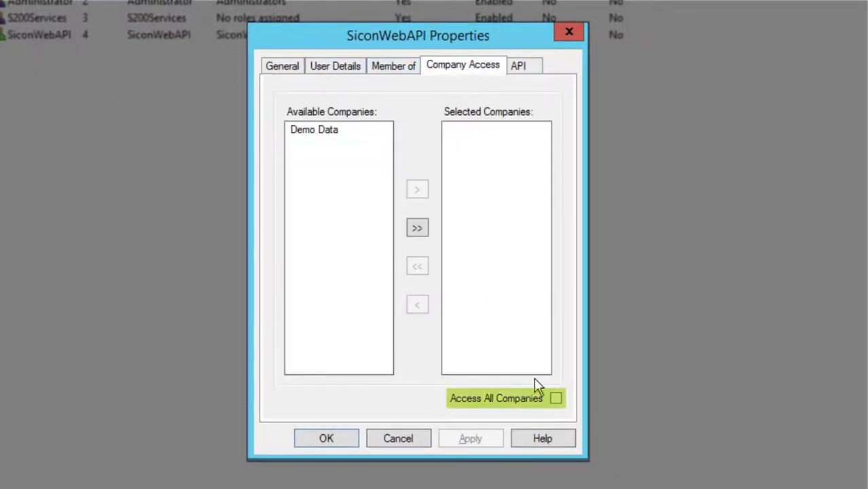
click(555, 398)
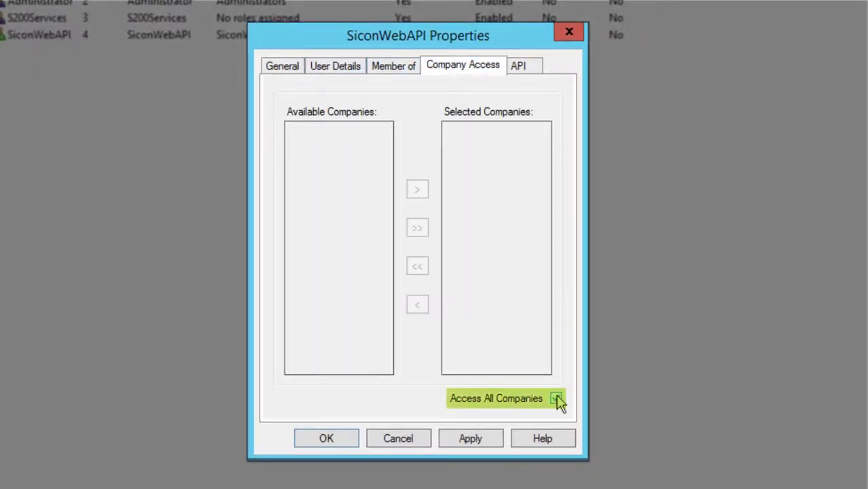
click(296, 70)
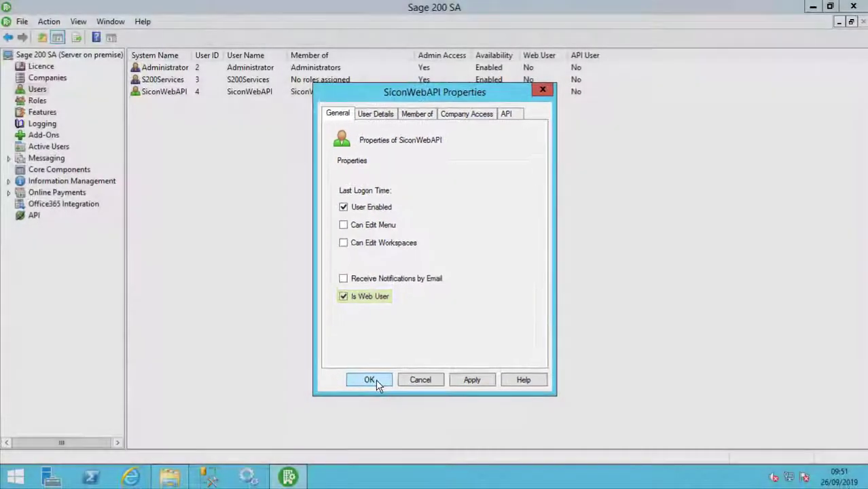
click(326, 438)
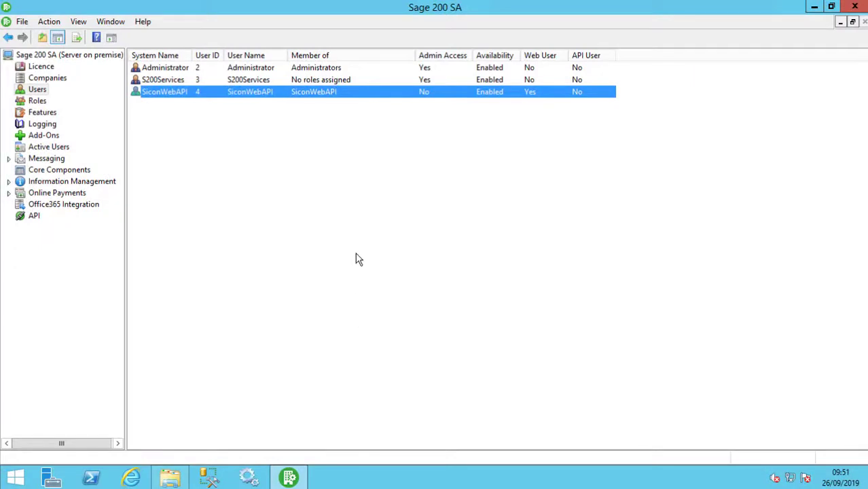
Install the unsigned Sicon Common Components.sdbx add-on, declining to update all companies now
click(53, 136)
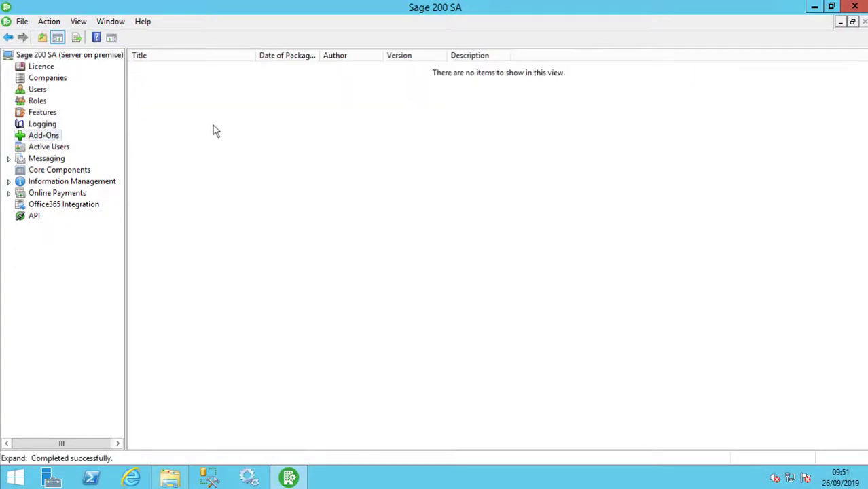
right_click(318, 199)
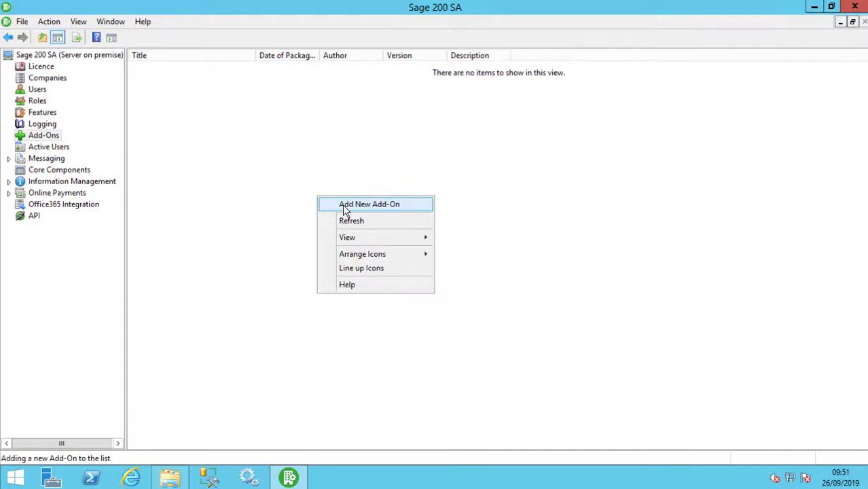
click(345, 205)
click(562, 383)
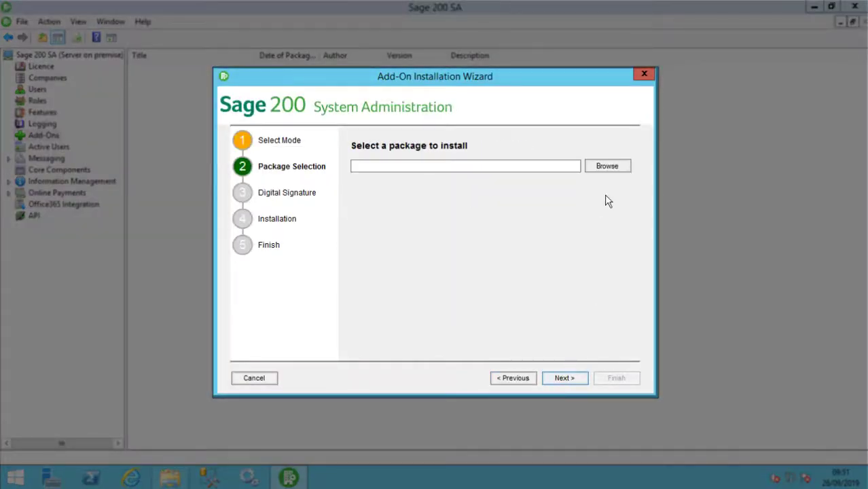
click(607, 167)
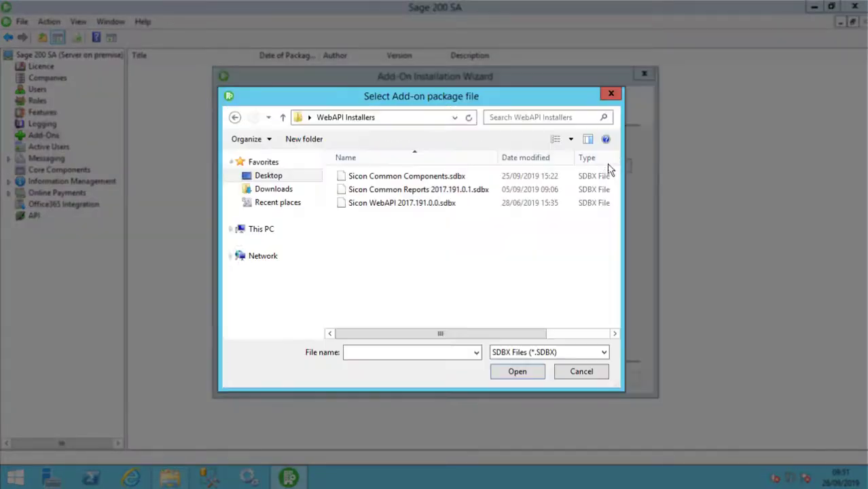
click(407, 179)
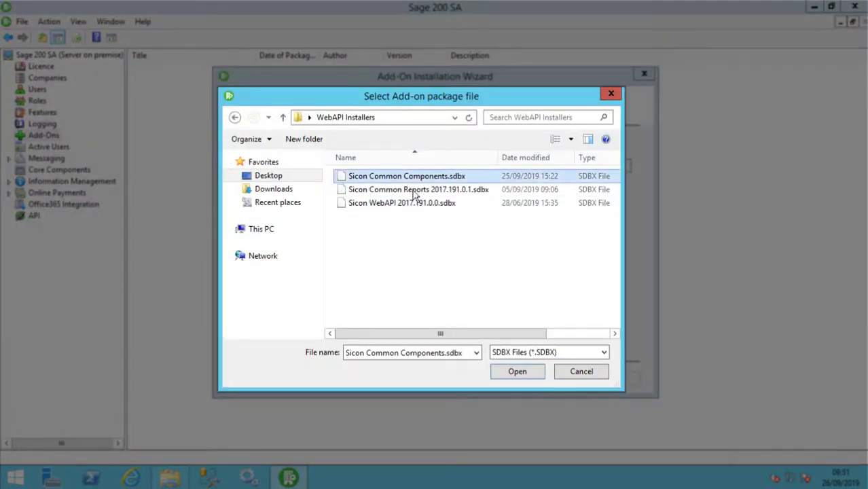
click(506, 373)
click(562, 378)
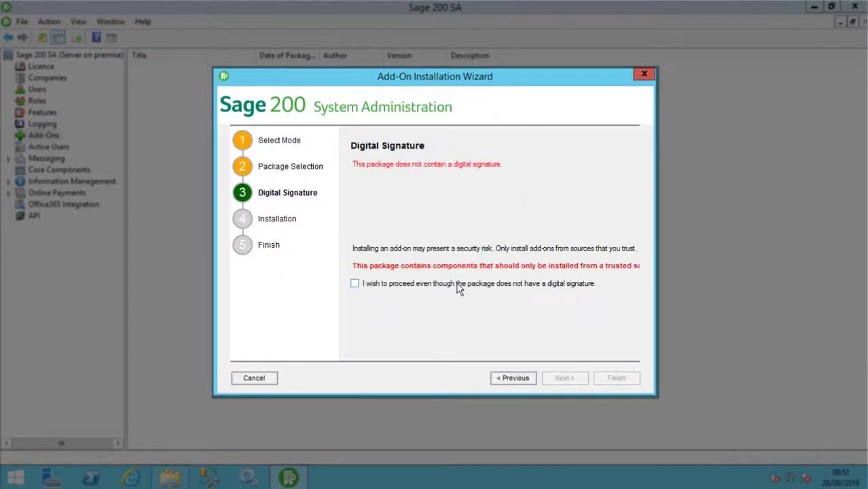
click(456, 285)
click(562, 382)
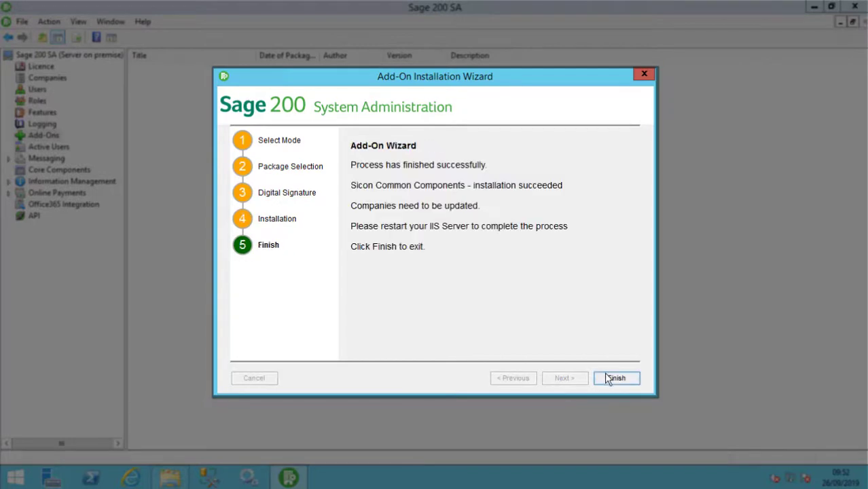
click(611, 378)
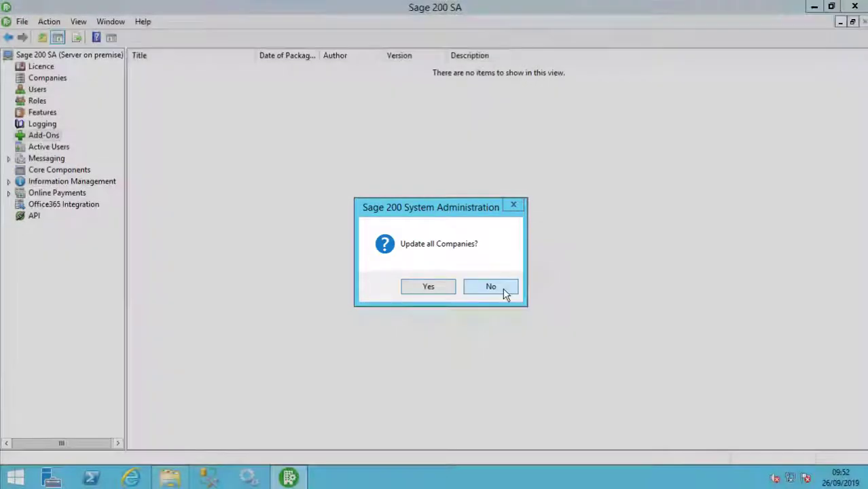
click(502, 287)
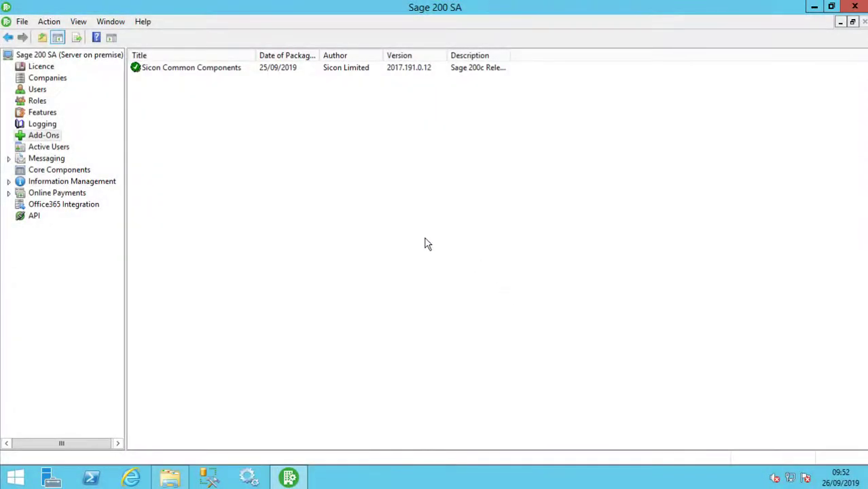
Install the unsigned Sicon Common Reports 2017.191.0.1.sdbx add-on package
right_click(184, 141)
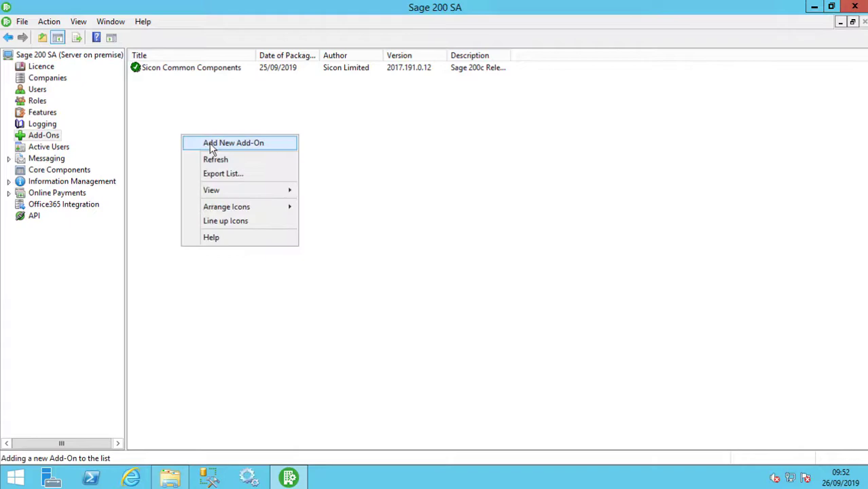
click(212, 144)
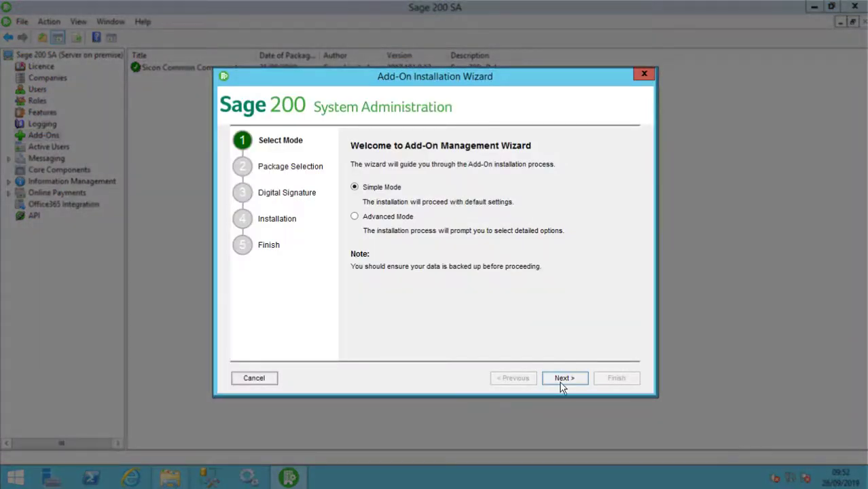
click(561, 383)
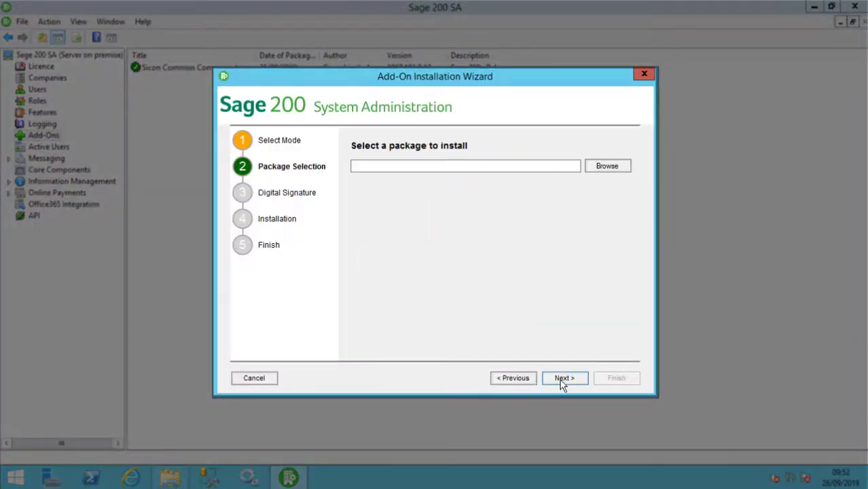
click(603, 171)
click(486, 195)
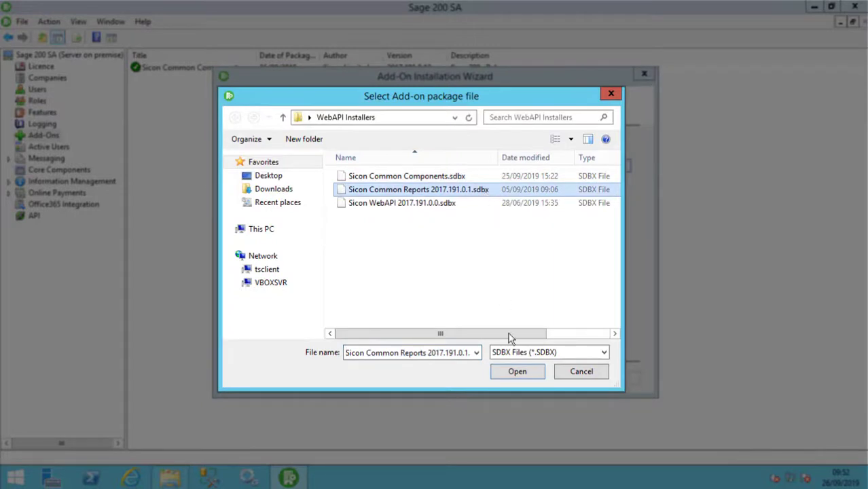
click(514, 372)
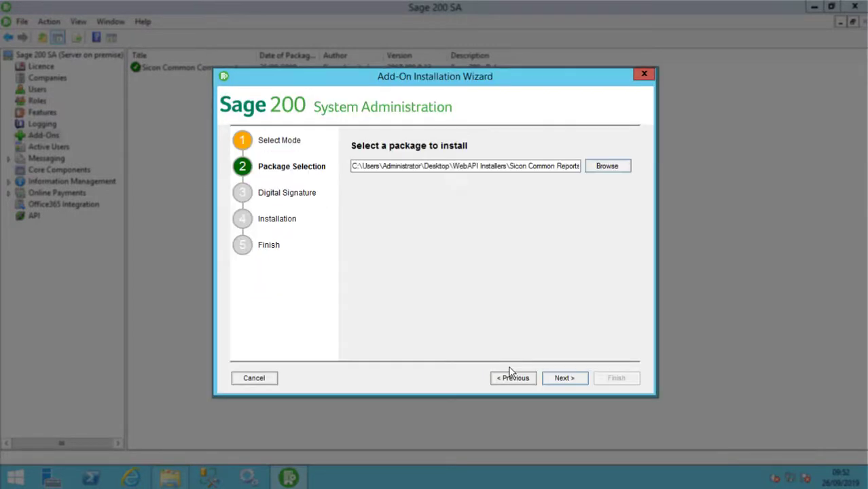
click(555, 381)
click(475, 286)
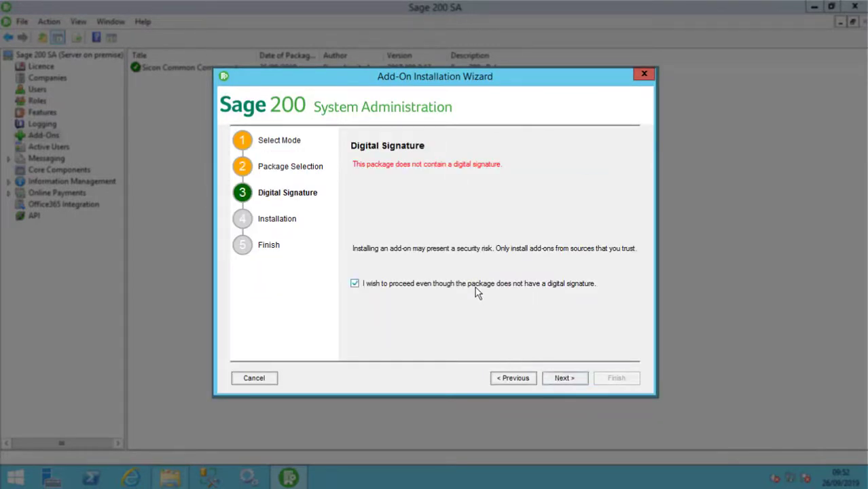
click(560, 380)
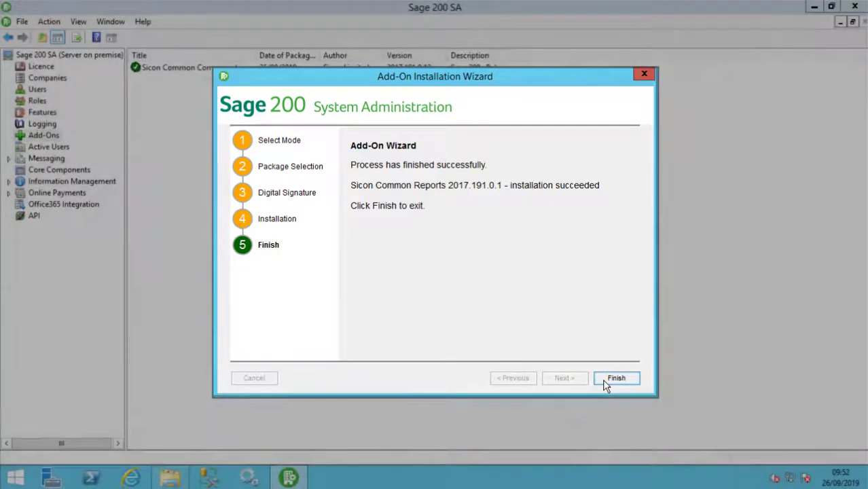
click(606, 379)
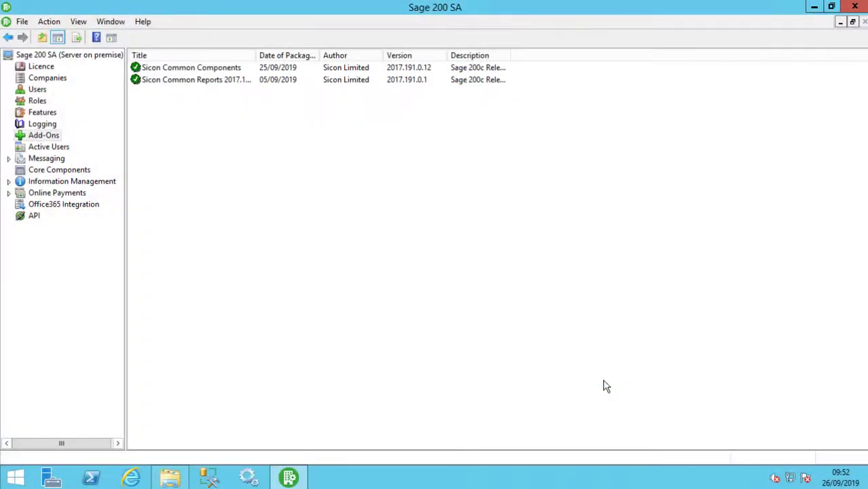
Install the unsigned Sicon WebAPI 2017.191.0.0.sdbx add-on package
right_click(200, 147)
click(215, 150)
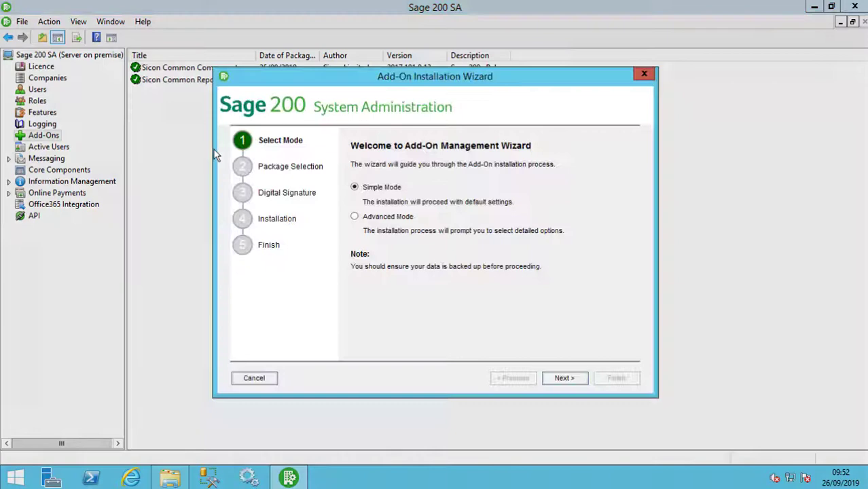
click(562, 377)
click(596, 167)
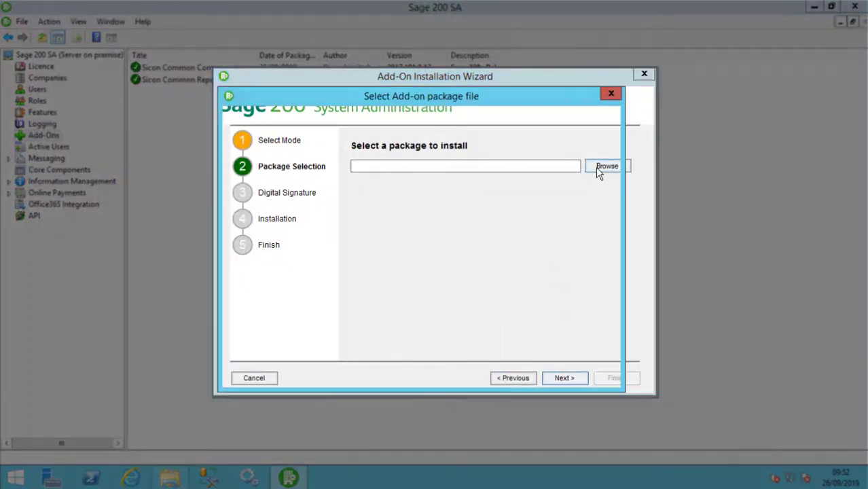
click(387, 207)
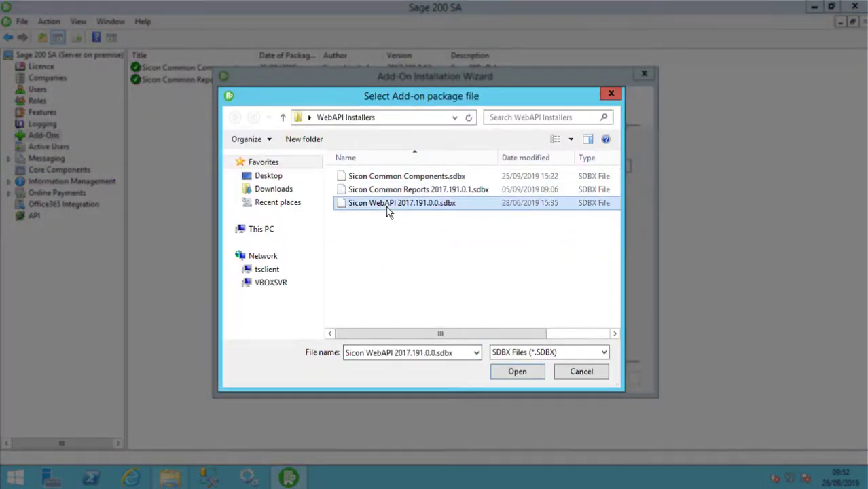
click(527, 378)
click(562, 380)
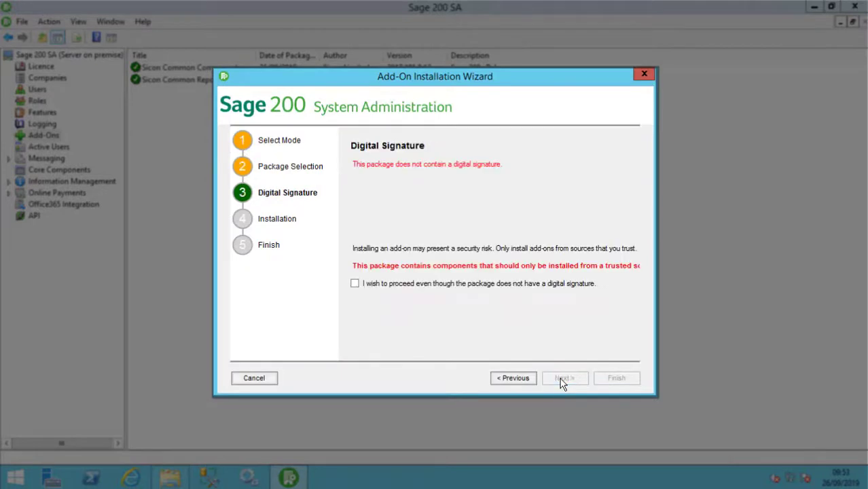
click(489, 285)
click(566, 379)
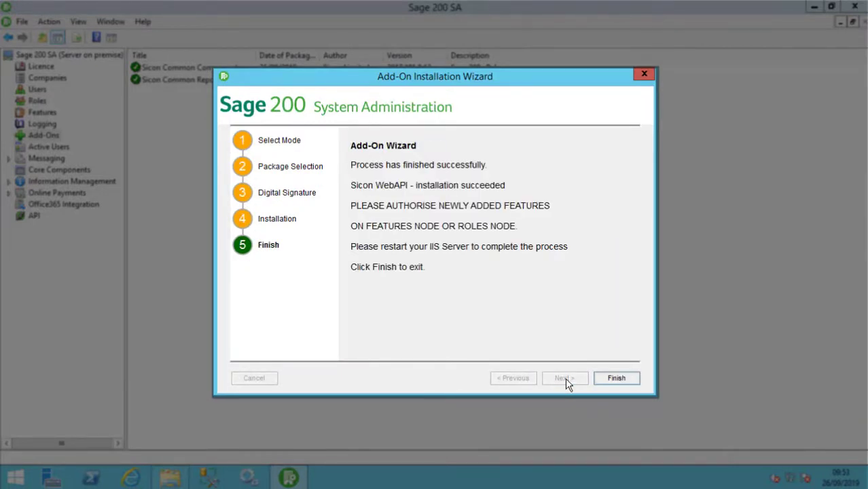
click(616, 378)
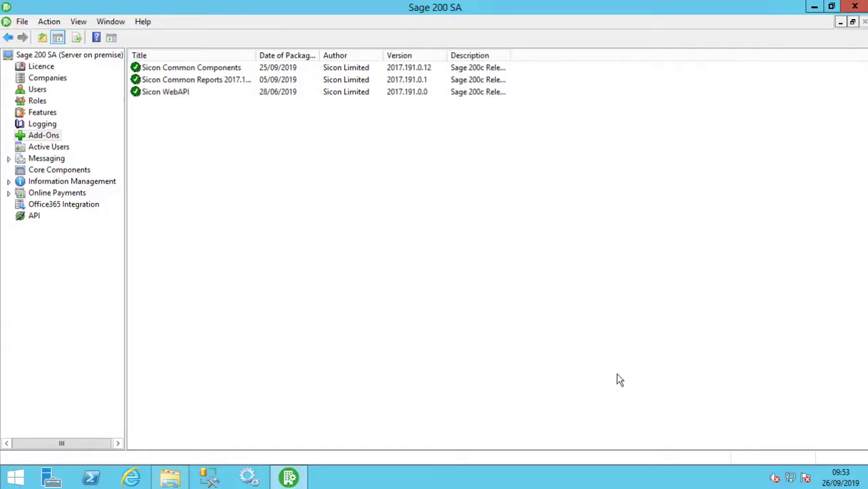
Run Update All Companies to bring Demo Data to version 12.00.0031
click(35, 80)
right_click(35, 80)
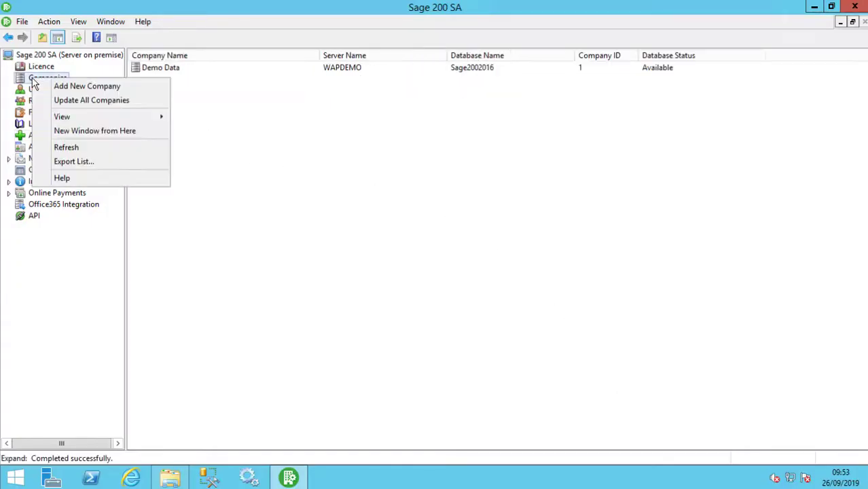
click(83, 99)
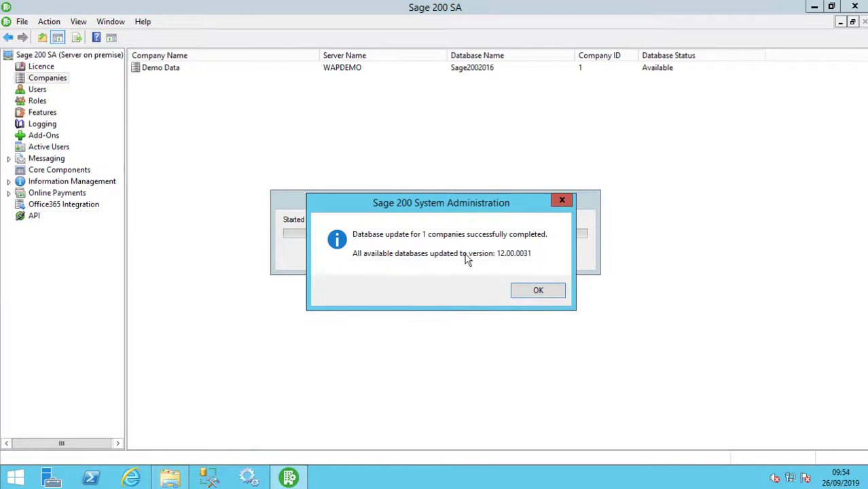
click(536, 291)
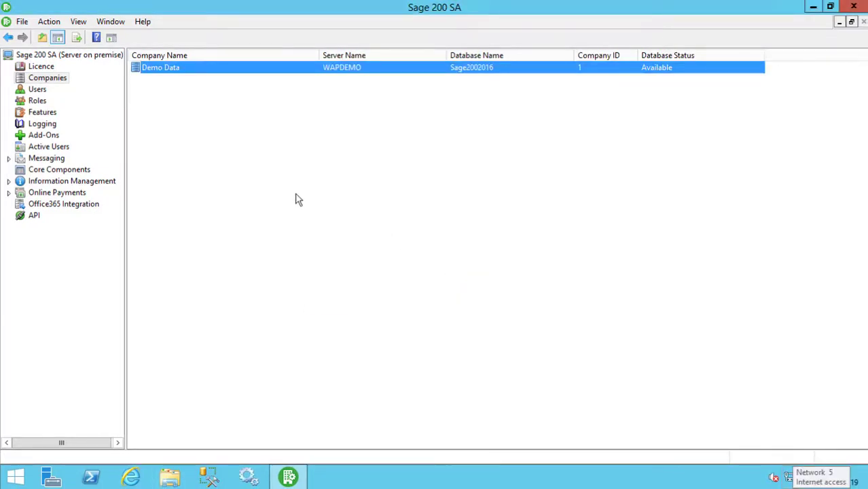
Tick the Web API feature in the Administrators role's feature list and save
click(38, 101)
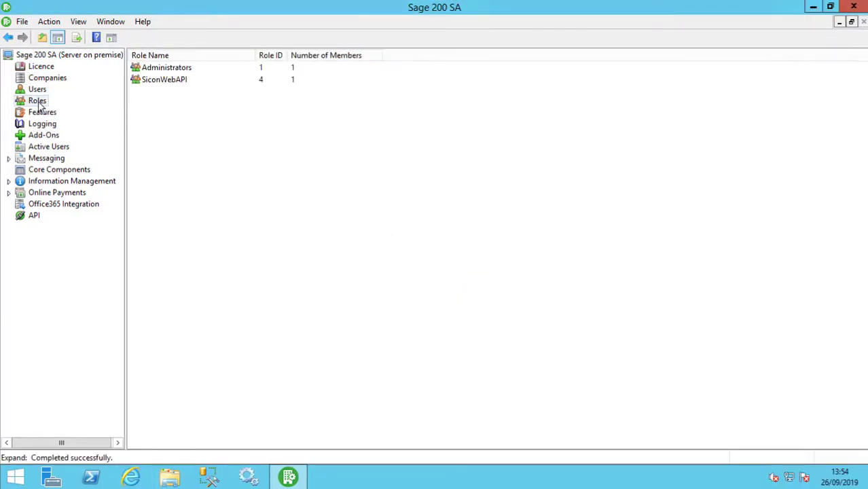
right_click(144, 69)
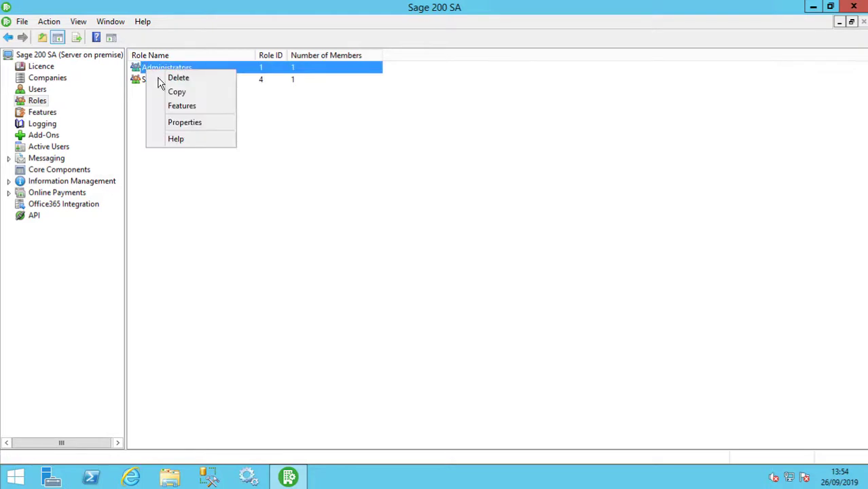
click(178, 106)
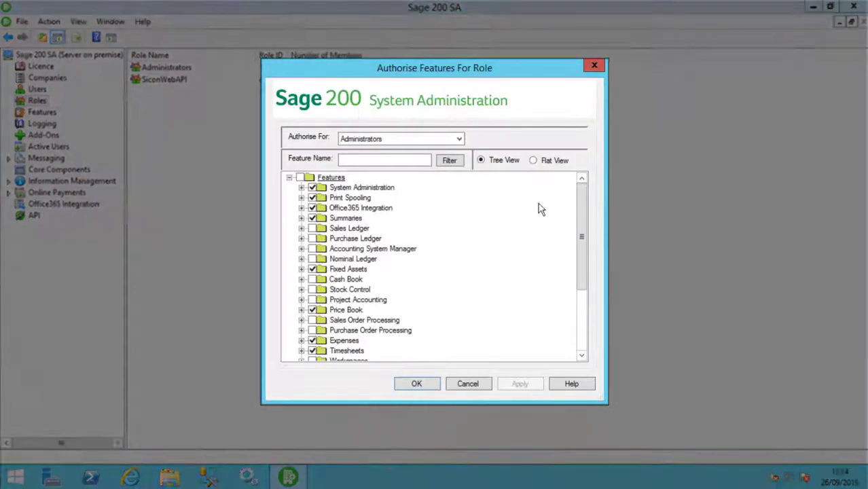
drag(582, 216, 579, 296)
click(313, 350)
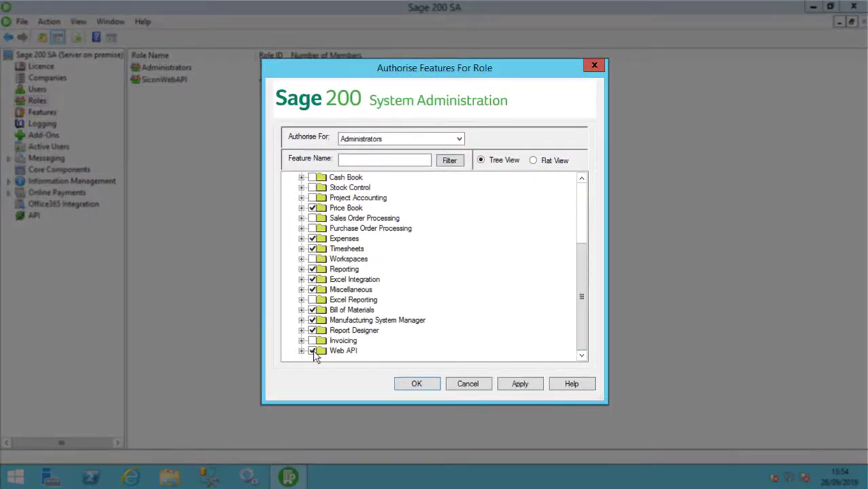
click(416, 384)
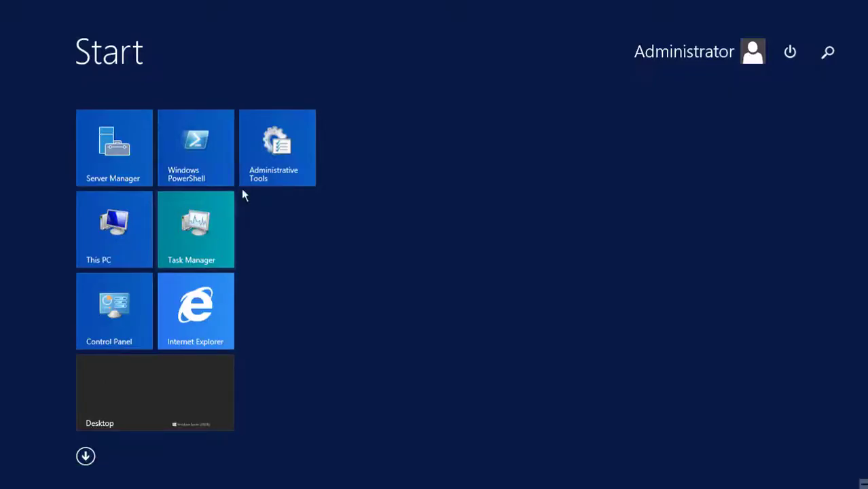
Recycle the Sage 200 Services application pool under WAPDEMO in IIS Manager
click(261, 170)
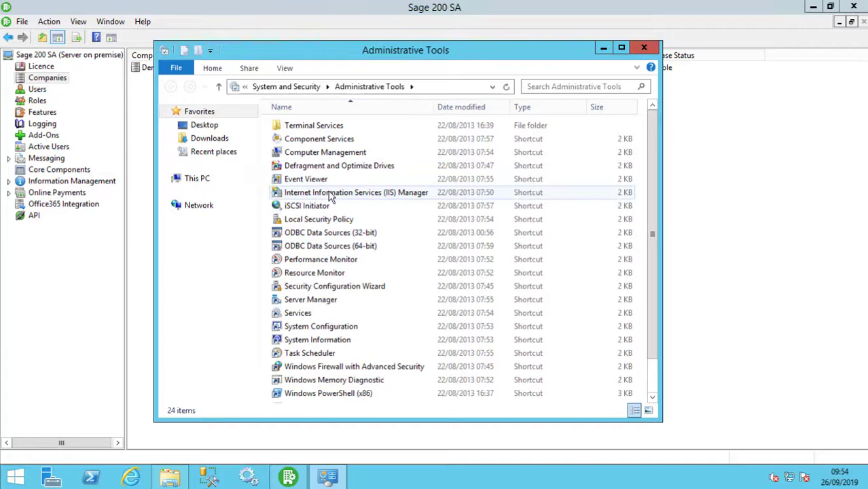
double_click(330, 193)
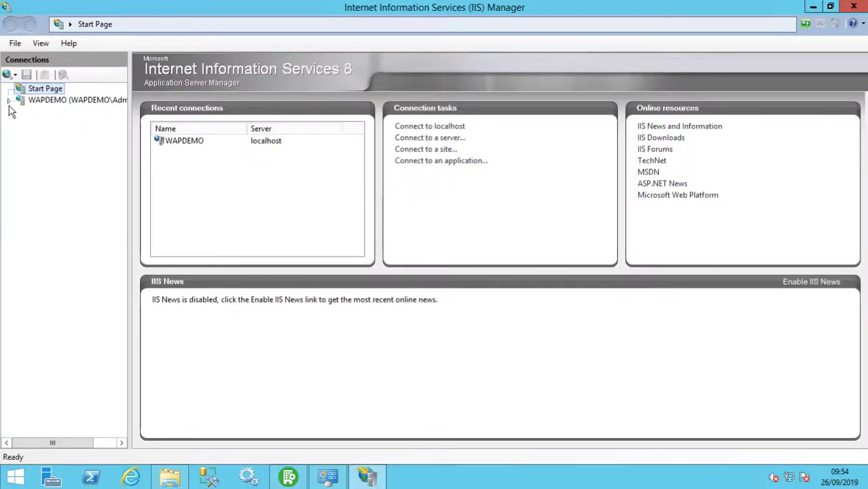
click(9, 101)
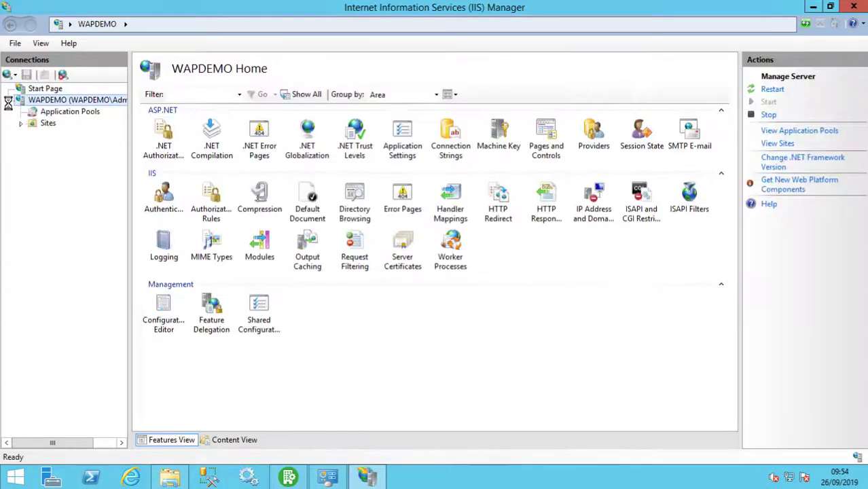
click(48, 114)
click(170, 248)
right_click(171, 247)
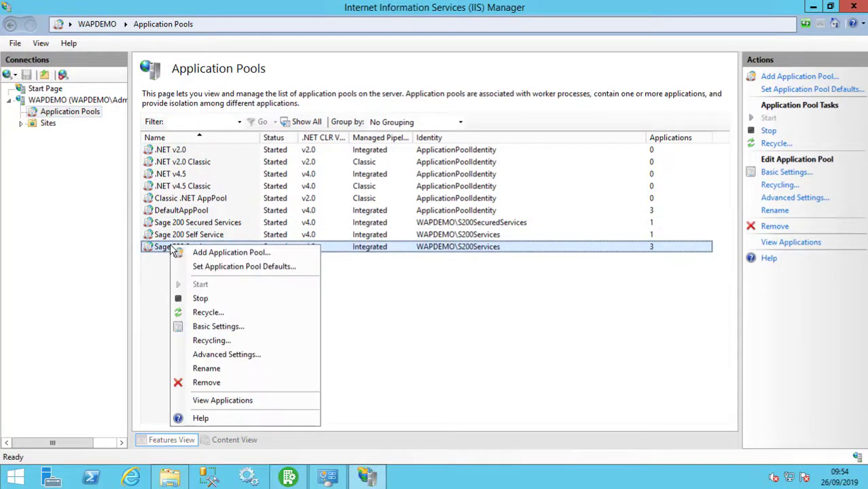
click(223, 313)
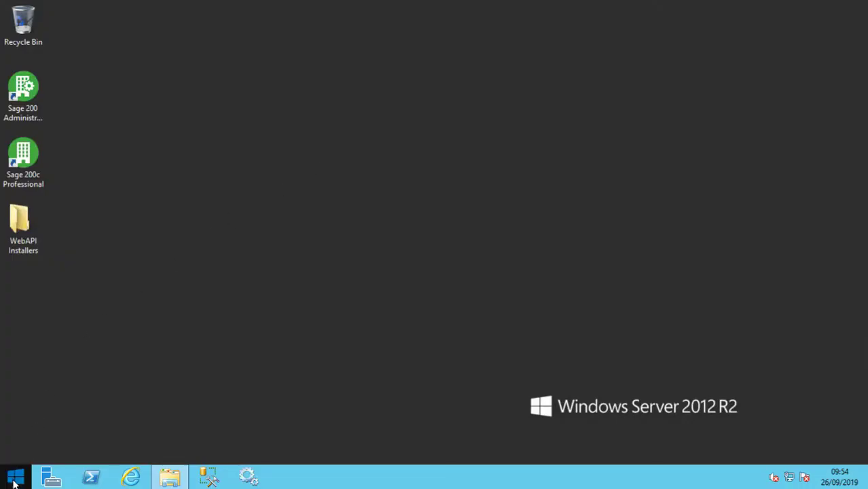
Connect via Remote Desktop to localhost, signing in with the WebAPI account's name and password
click(15, 479)
text(remote Desktop Connection)
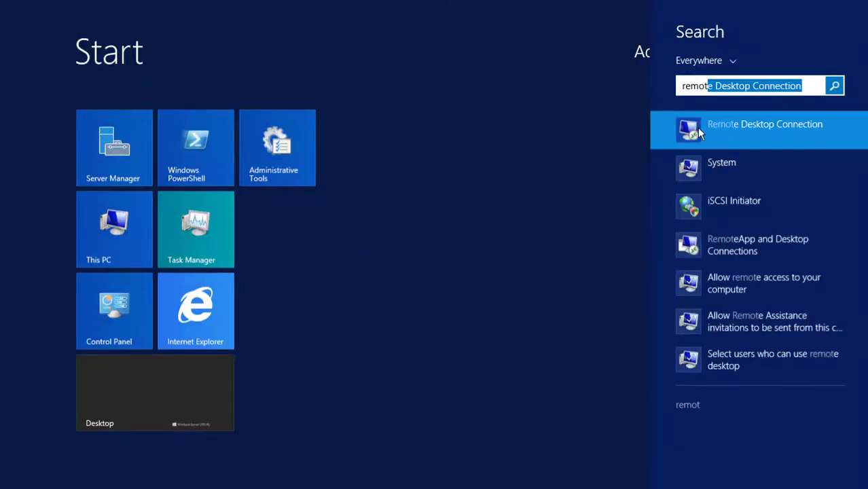
click(697, 127)
text(localhost)
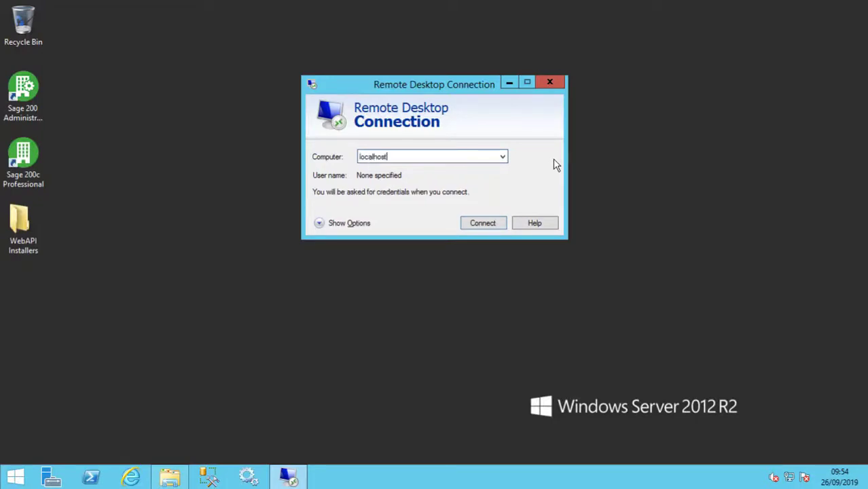
key(Return)
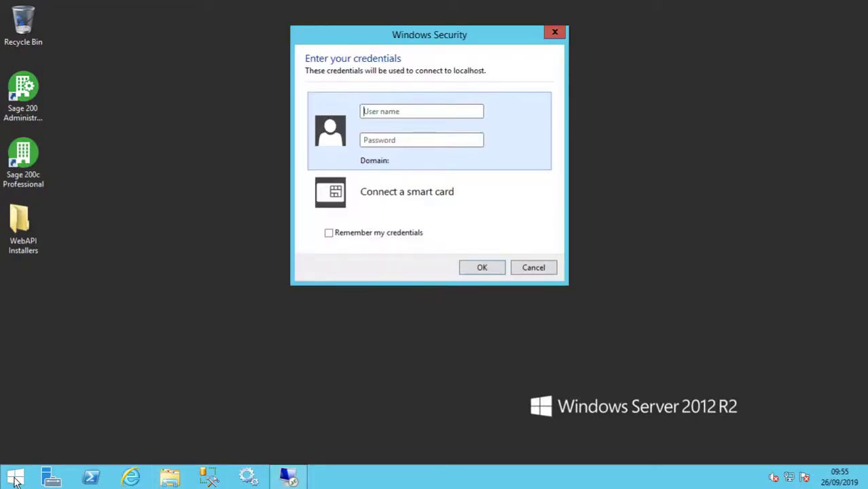
text(s)
text(••)
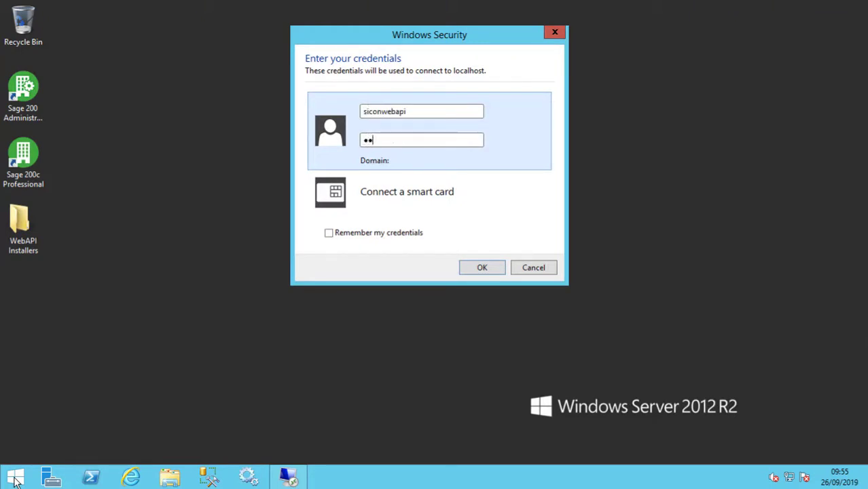
key(Return)
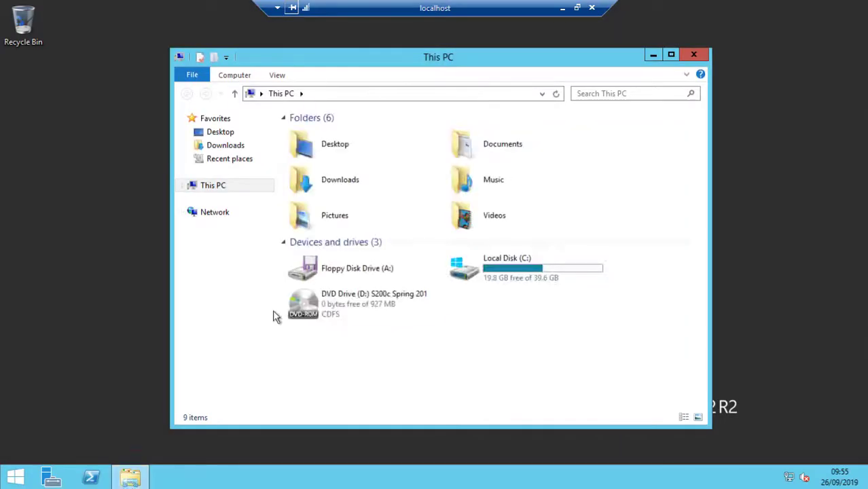
Launch the Sage 200 Client setup from C:\Sage\Installers and confirm installing Sage 200c Professional
double_click(457, 261)
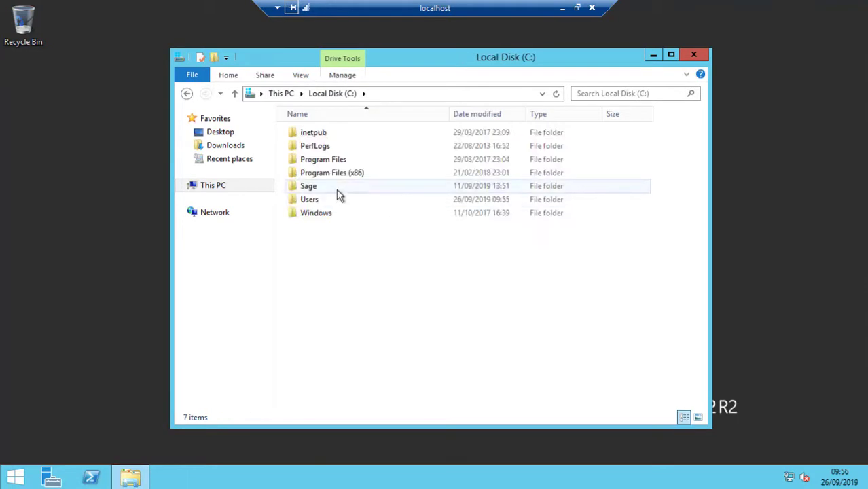
double_click(337, 191)
double_click(325, 239)
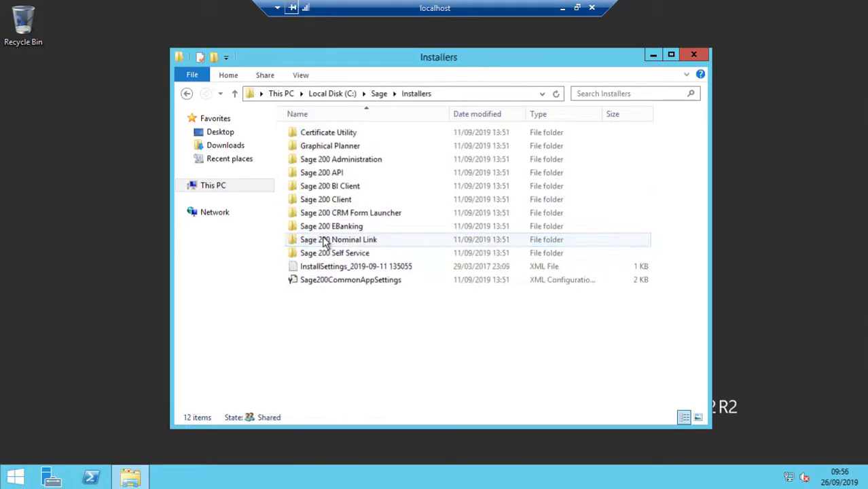
double_click(332, 200)
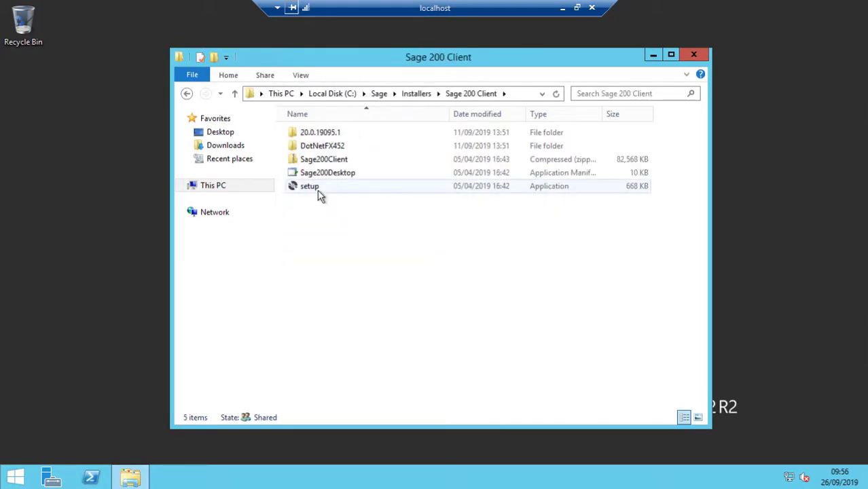
double_click(317, 191)
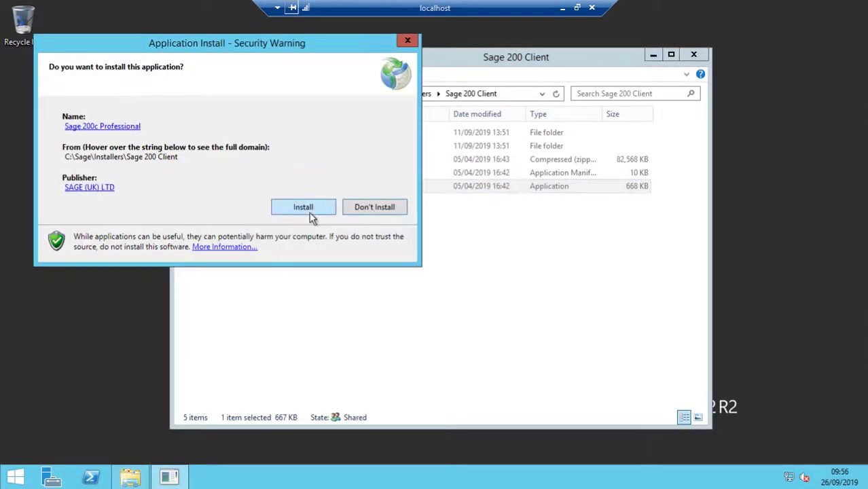
click(303, 207)
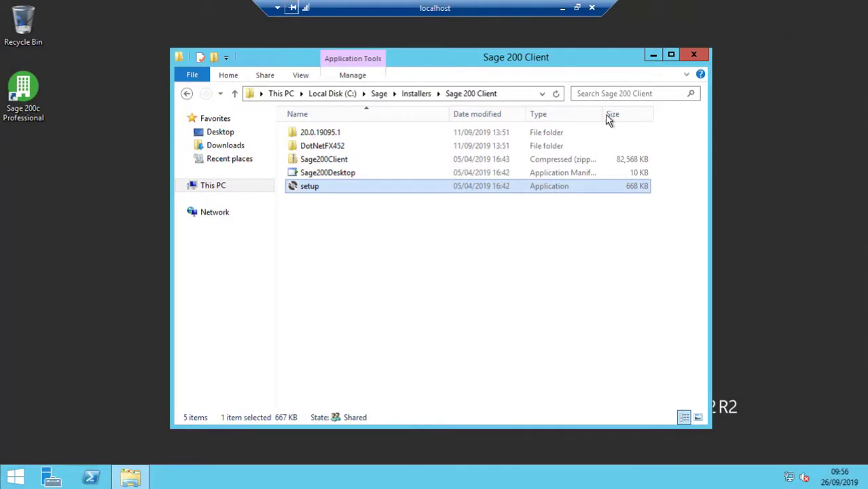
Close the Sage 200 Client folder window and sign out of the current account
click(692, 55)
click(19, 477)
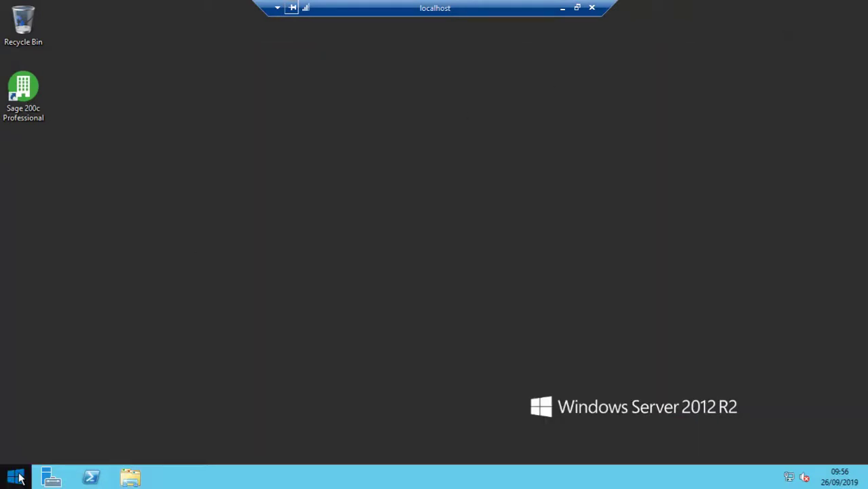
click(676, 51)
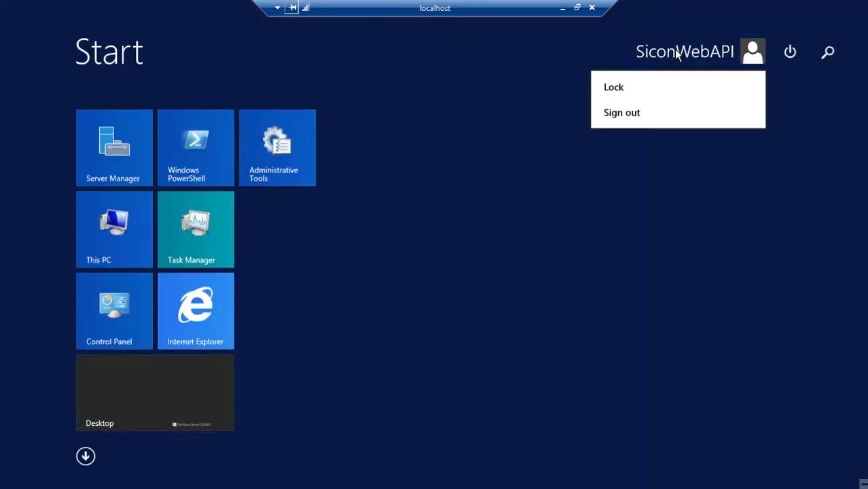
click(626, 119)
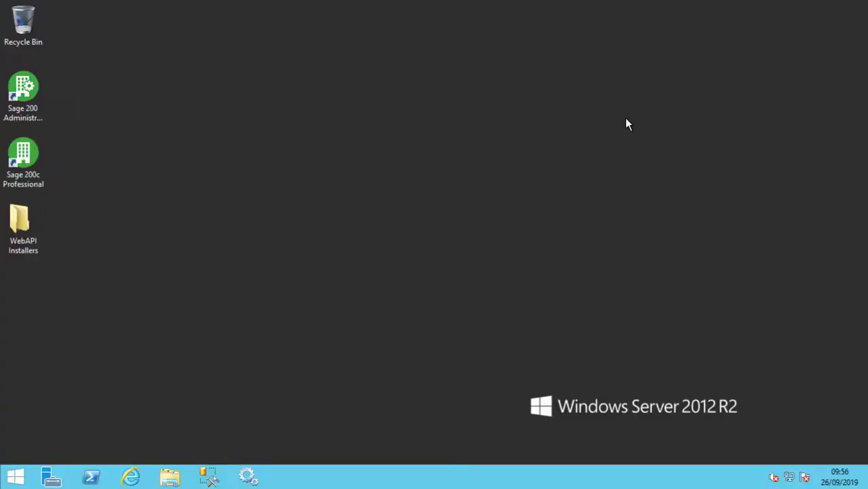
Launch the SiconWebAPI200c installer and continue past the welcome page with default features
double_click(47, 230)
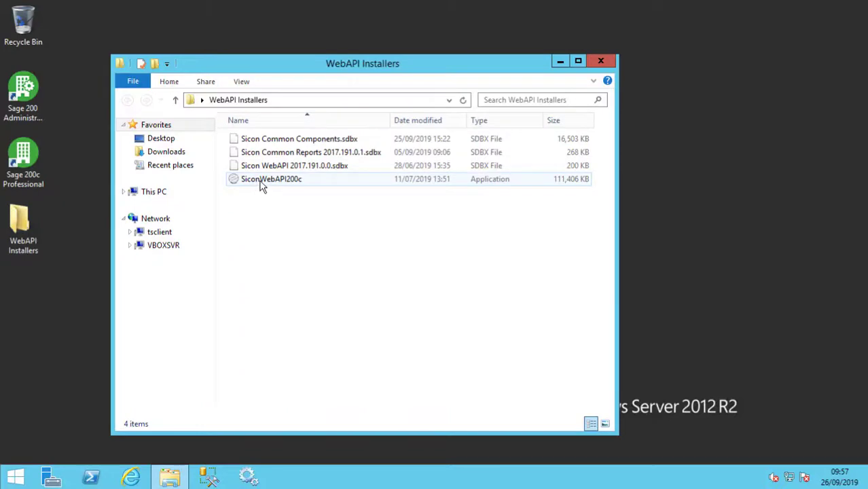
double_click(264, 179)
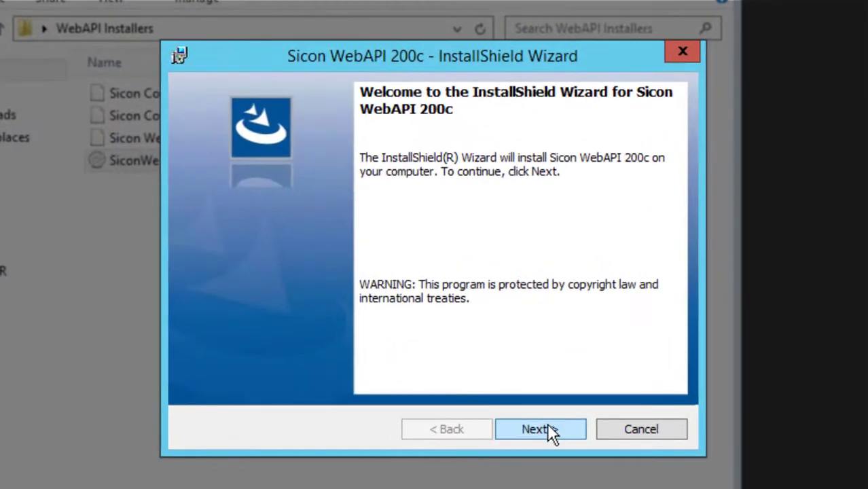
click(548, 425)
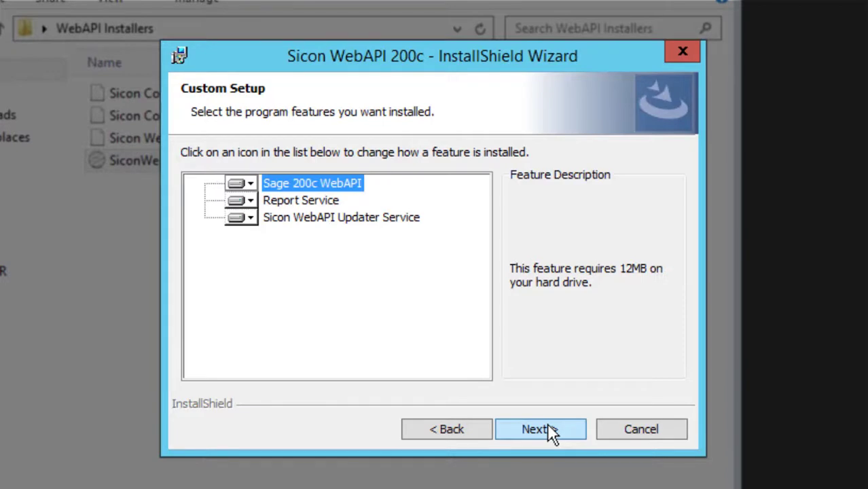
click(550, 428)
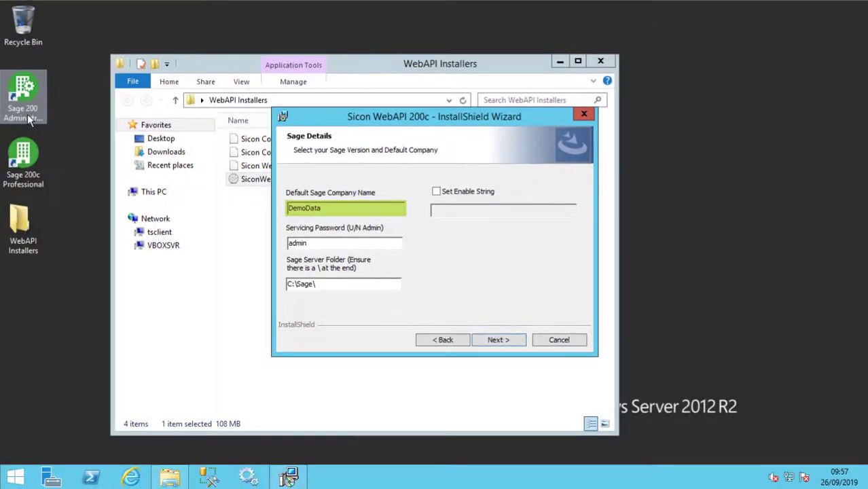
Check the exact company name in Sage 200 System Administration and correct it to 'Demo Data'
double_click(30, 119)
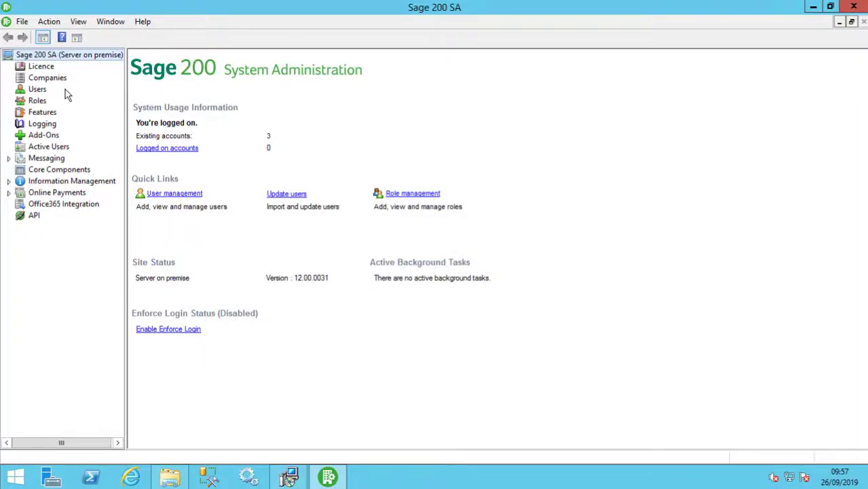
click(52, 77)
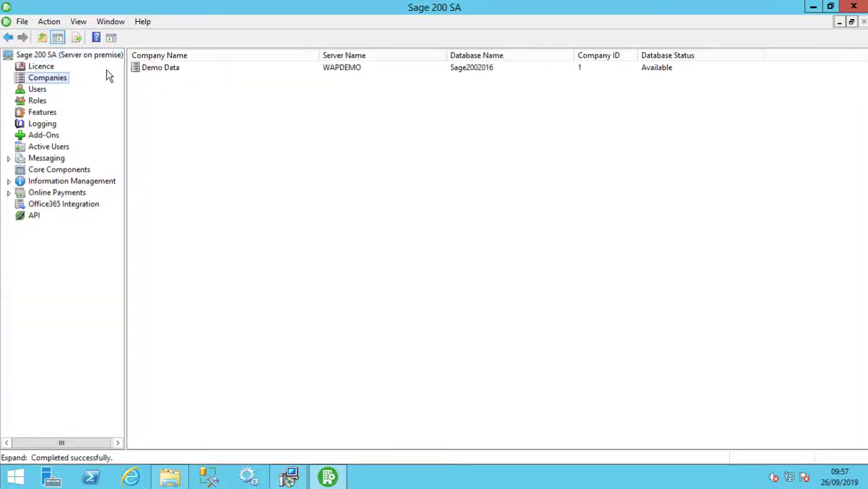
click(156, 72)
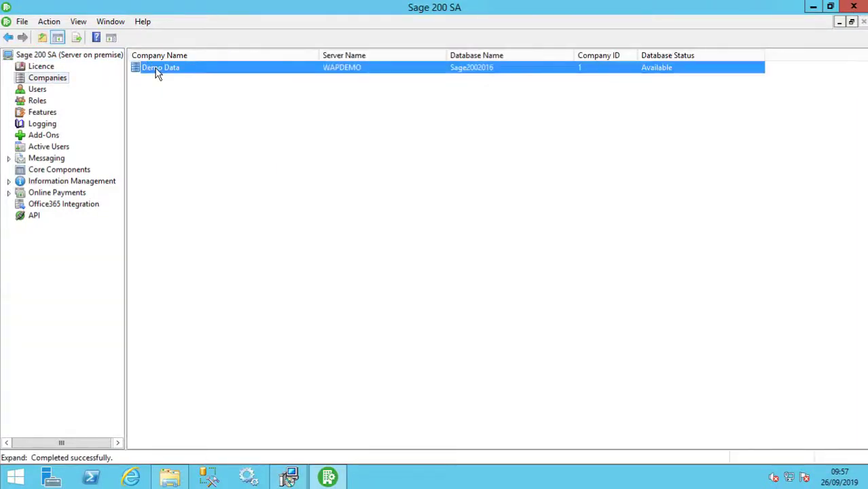
click(813, 7)
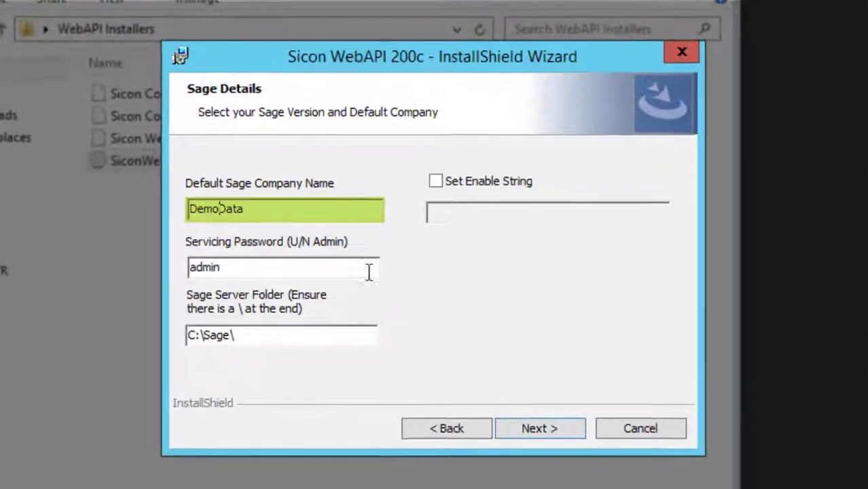
key(Tab)
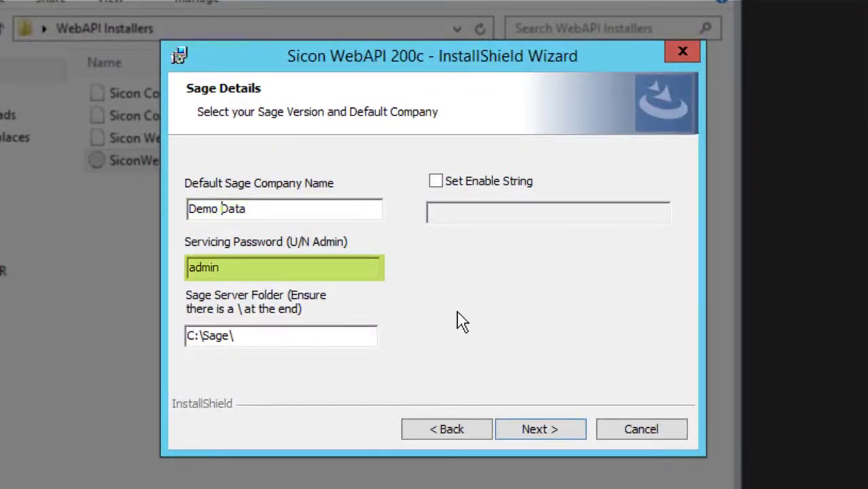
Verify the C:\Sage\ server folder path by confirming the Sage folder exists in File Explorer
click(275, 337)
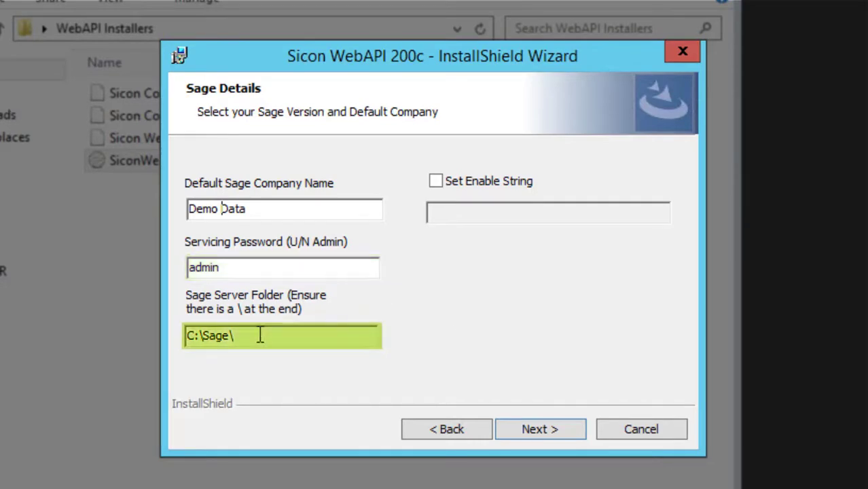
drag(260, 335, 184, 333)
click(277, 339)
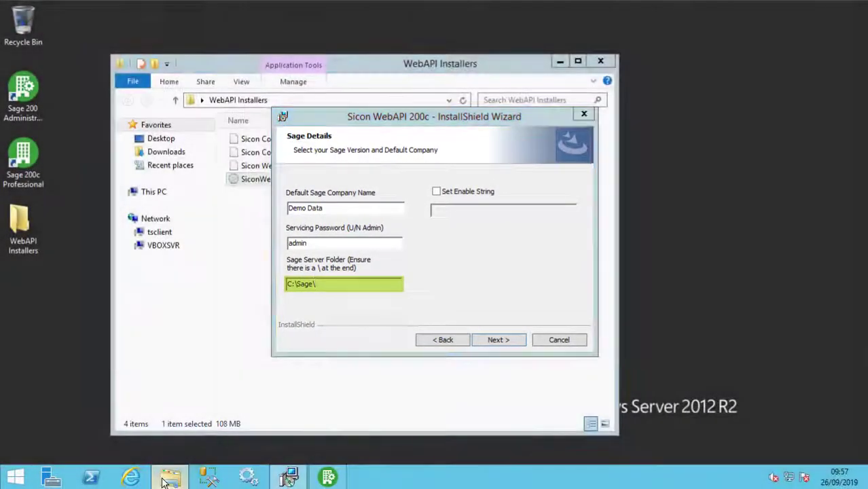
click(158, 472)
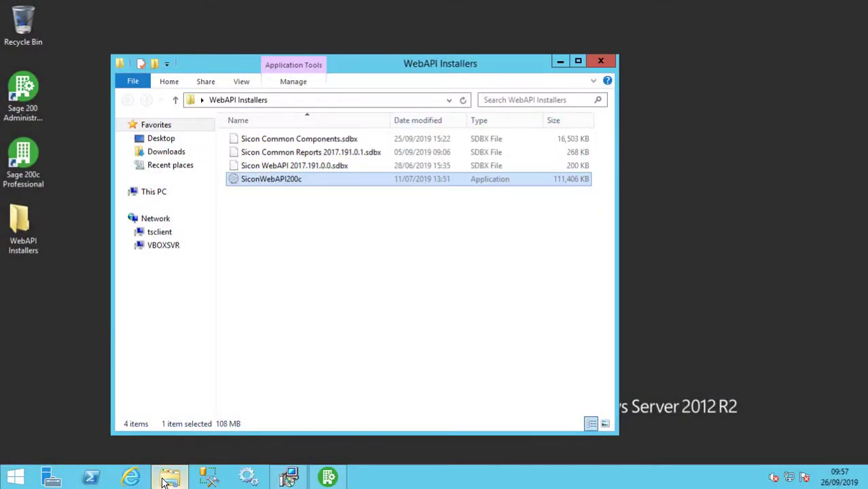
right_click(155, 470)
click(131, 413)
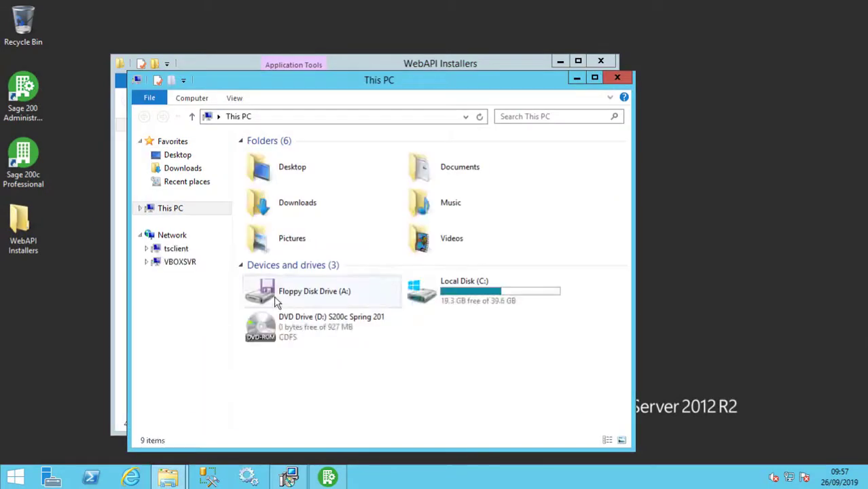
double_click(448, 297)
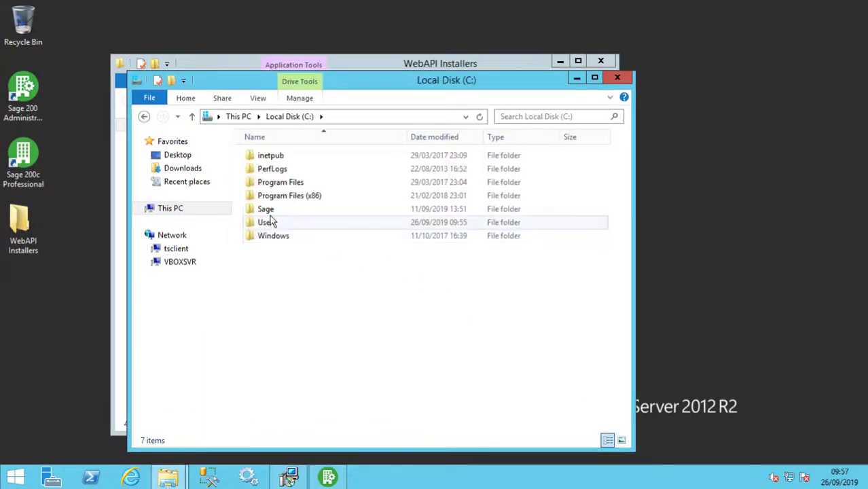
click(268, 213)
double_click(266, 209)
click(268, 275)
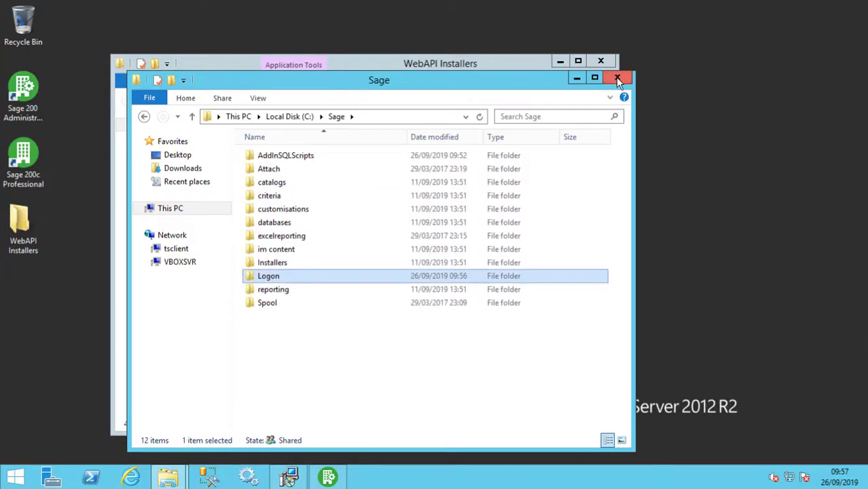
click(616, 77)
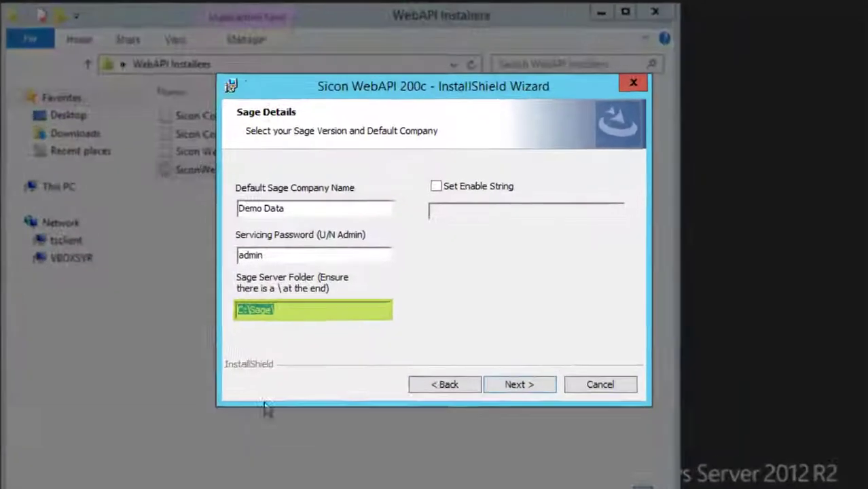
Confirm the account is a local administrator, a Sage web user, and has logged into Sage
key(Return)
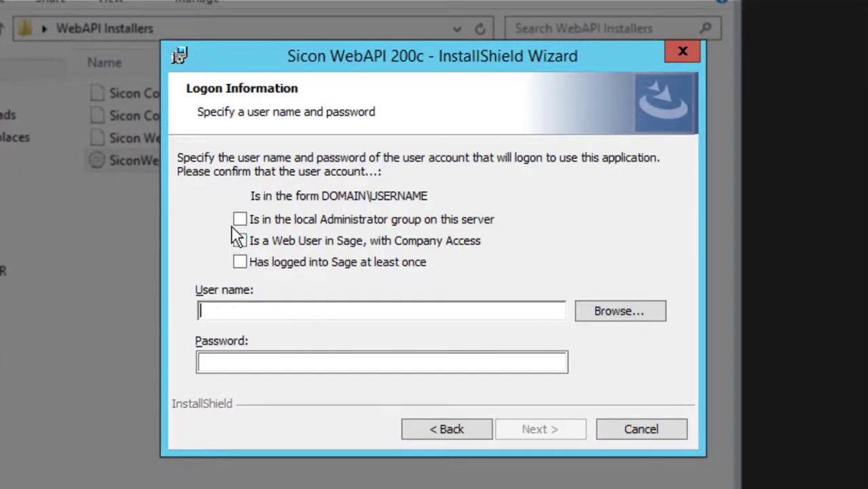
click(241, 219)
click(240, 241)
click(239, 263)
Enter the SiconWebAPI service account's domain user name and password, then continue to Ready to Install
click(245, 310)
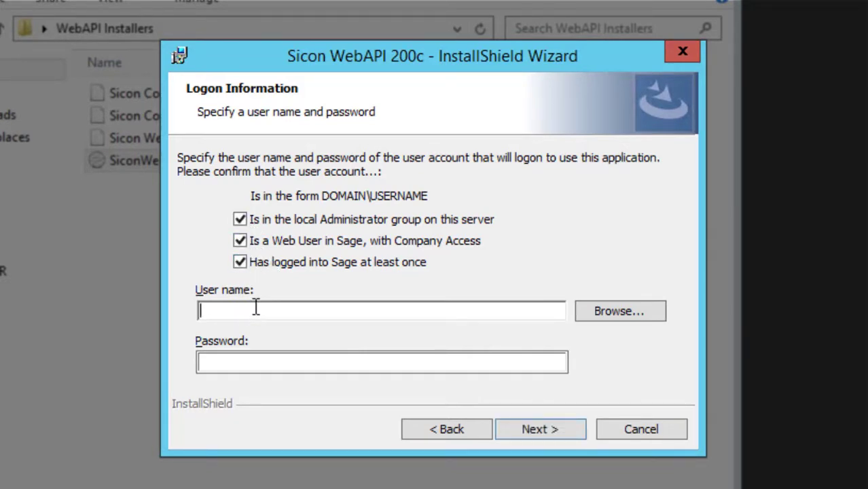
text(WAPDEMO\SiconWebAPI)
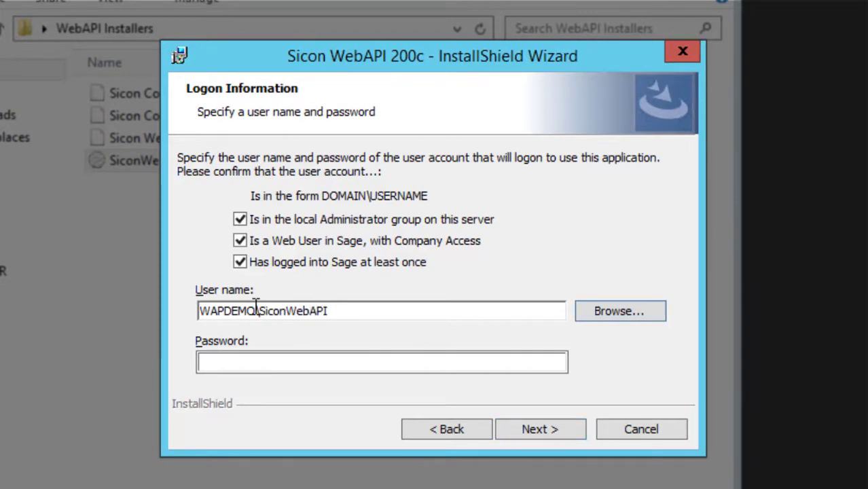
key(Tab)
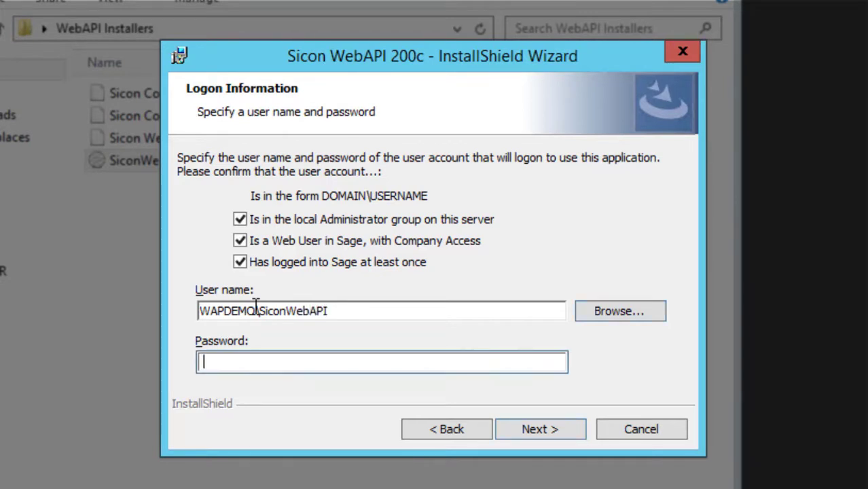
text(*********)
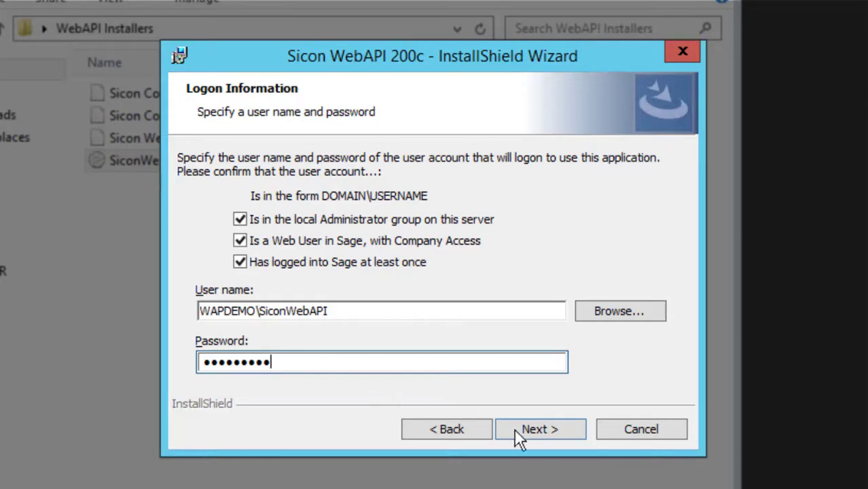
click(533, 433)
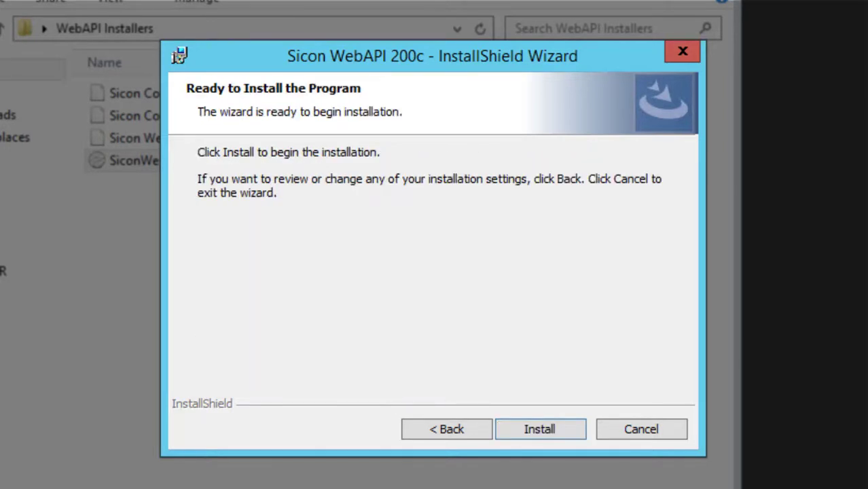
Install Sicon WebAPI 200c and close the wizard after it reports success
click(547, 437)
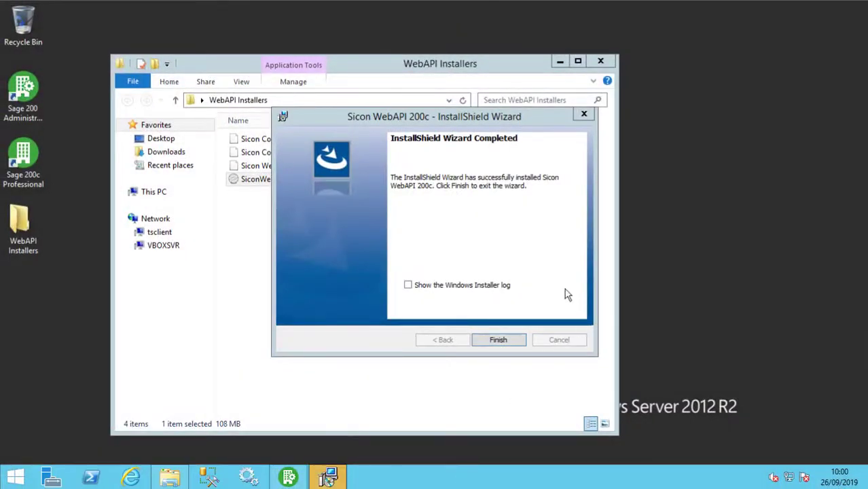
click(501, 339)
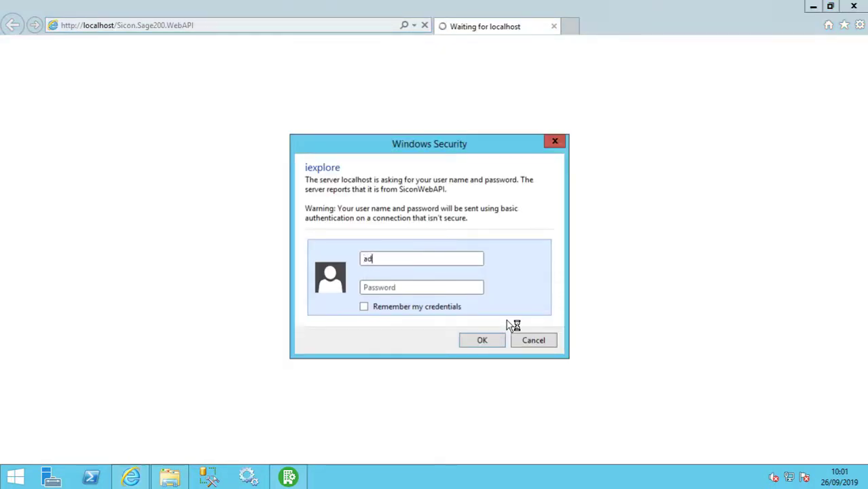
Enter the sign-in credentials at the Windows Security prompt and review the homepage listing Demo Data
key(Tab)
text(admin)
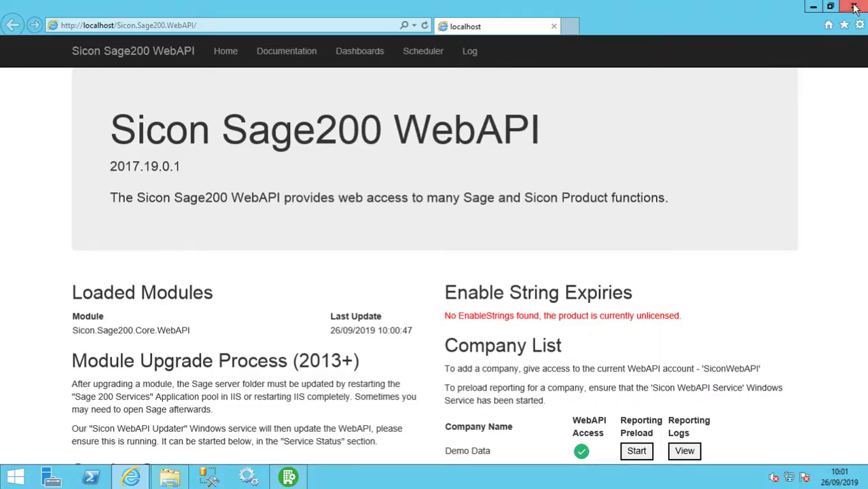
scroll(703, 292, down, 3)
scroll(703, 292, up, 3)
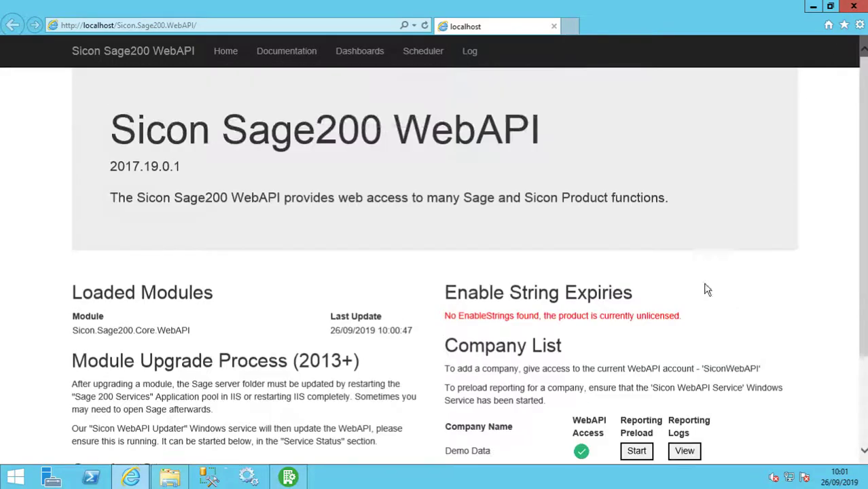